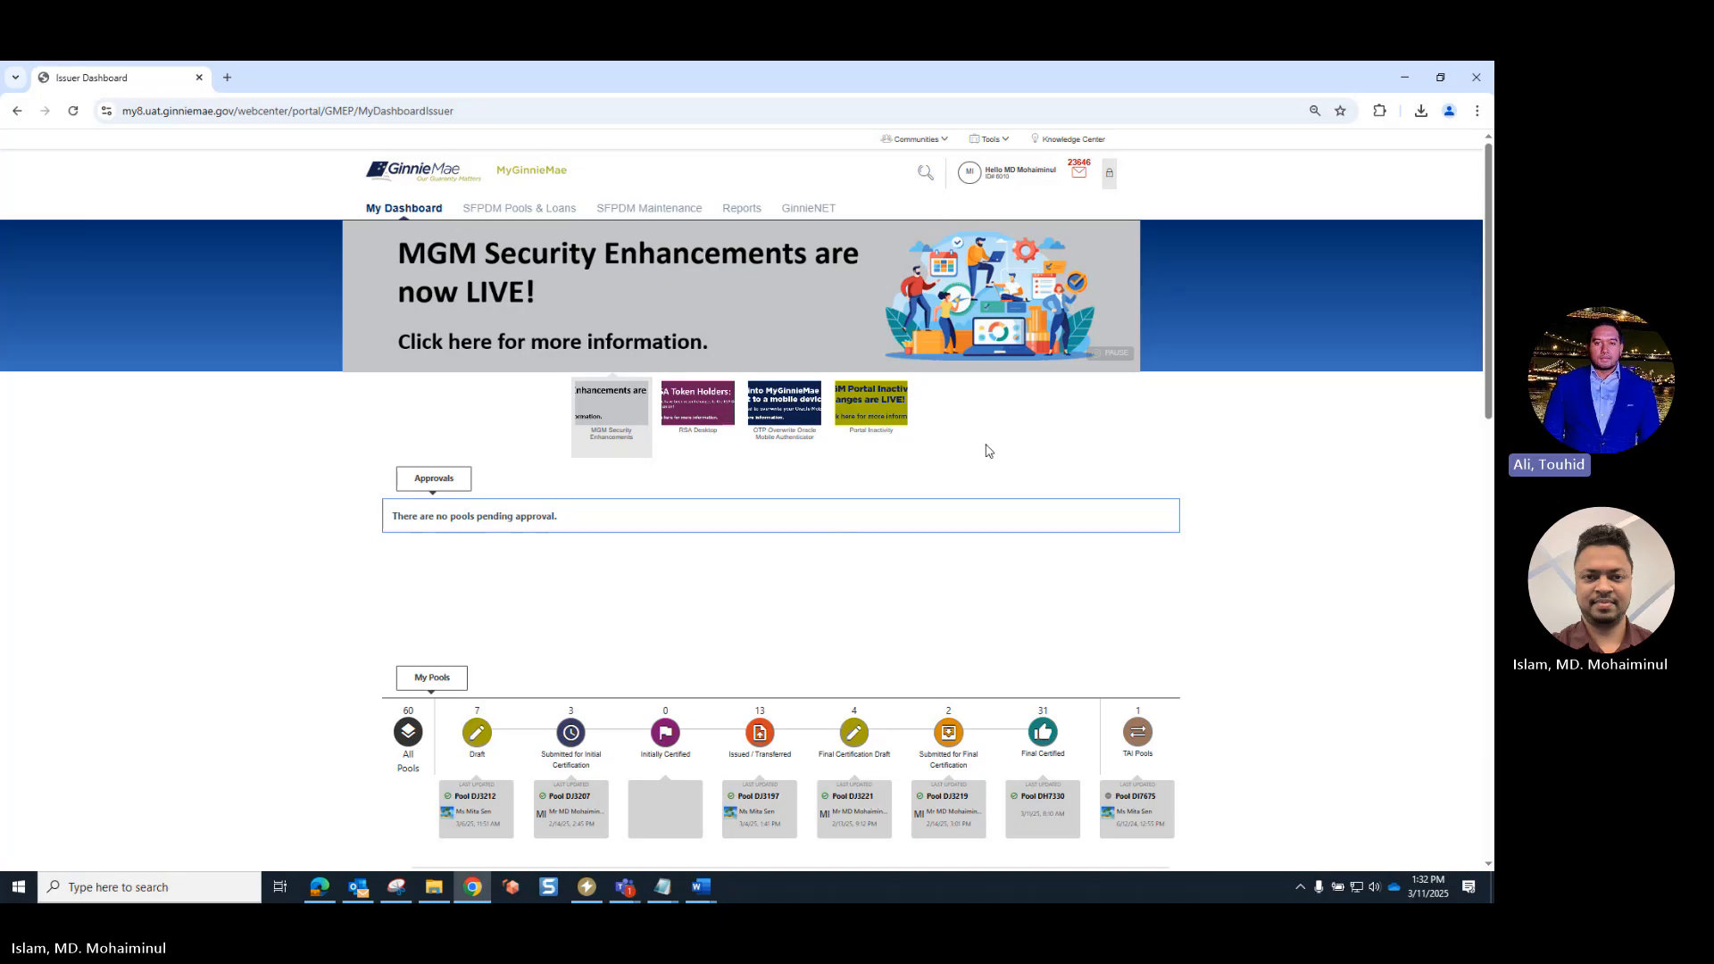
# - Open the Document Custodian Transfer Request application and start a new transfer request
pyautogui.click(1005, 143)
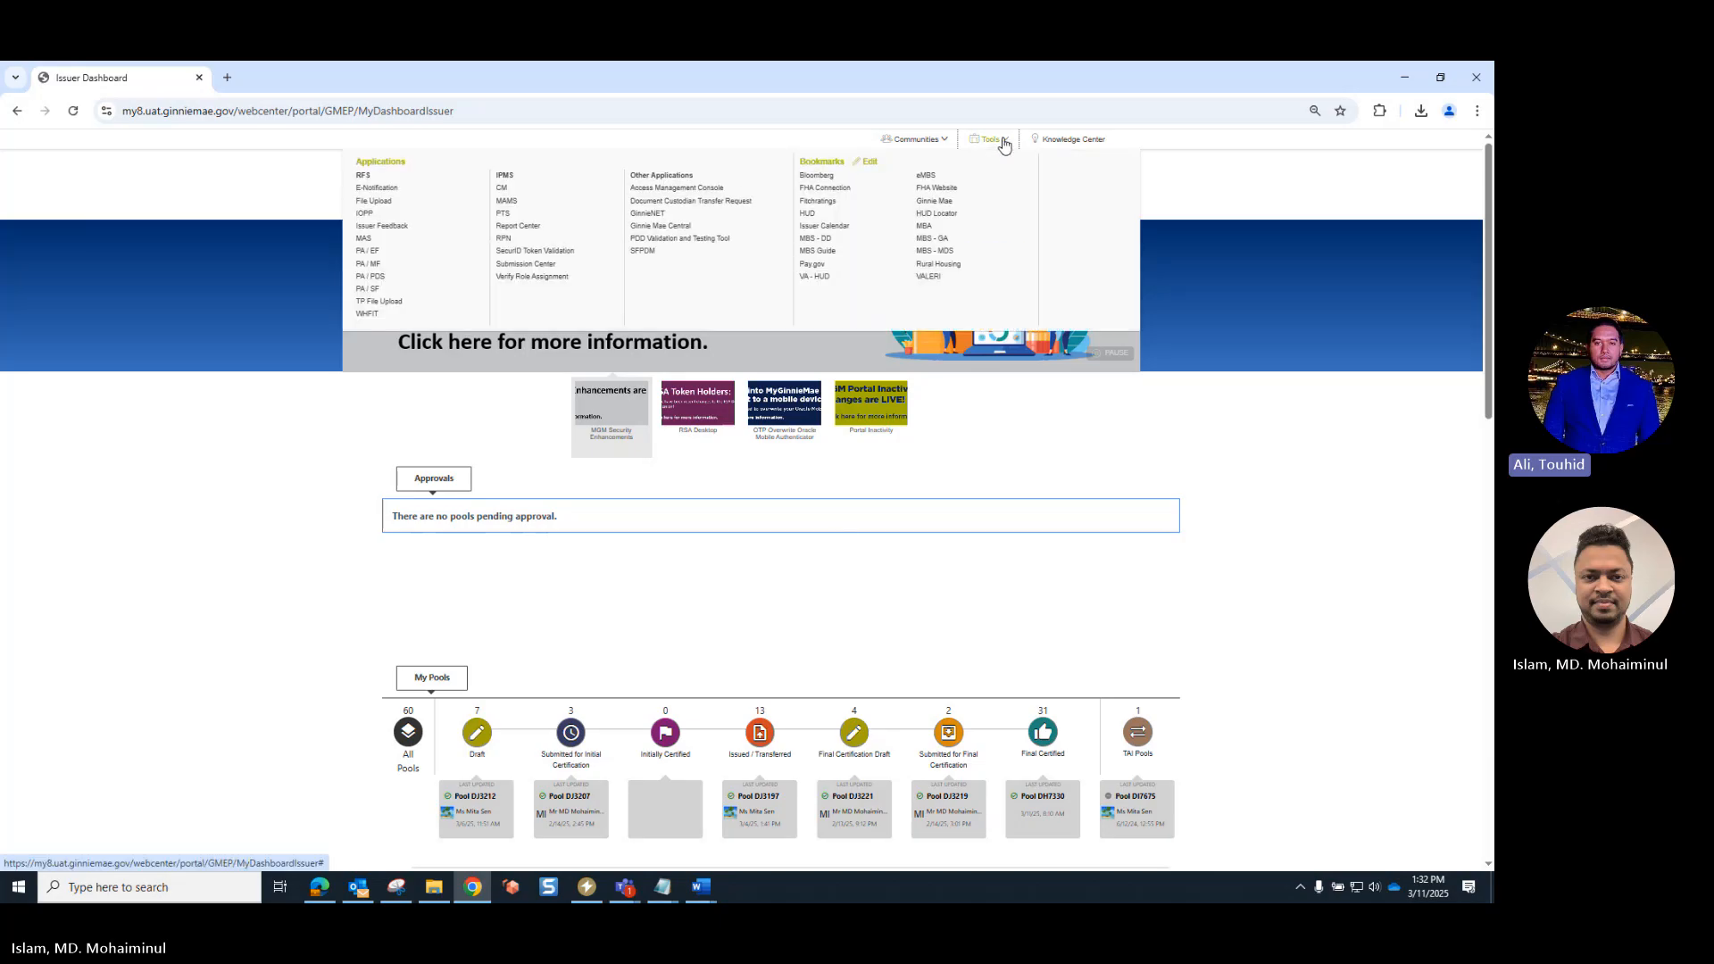
pyautogui.click(705, 208)
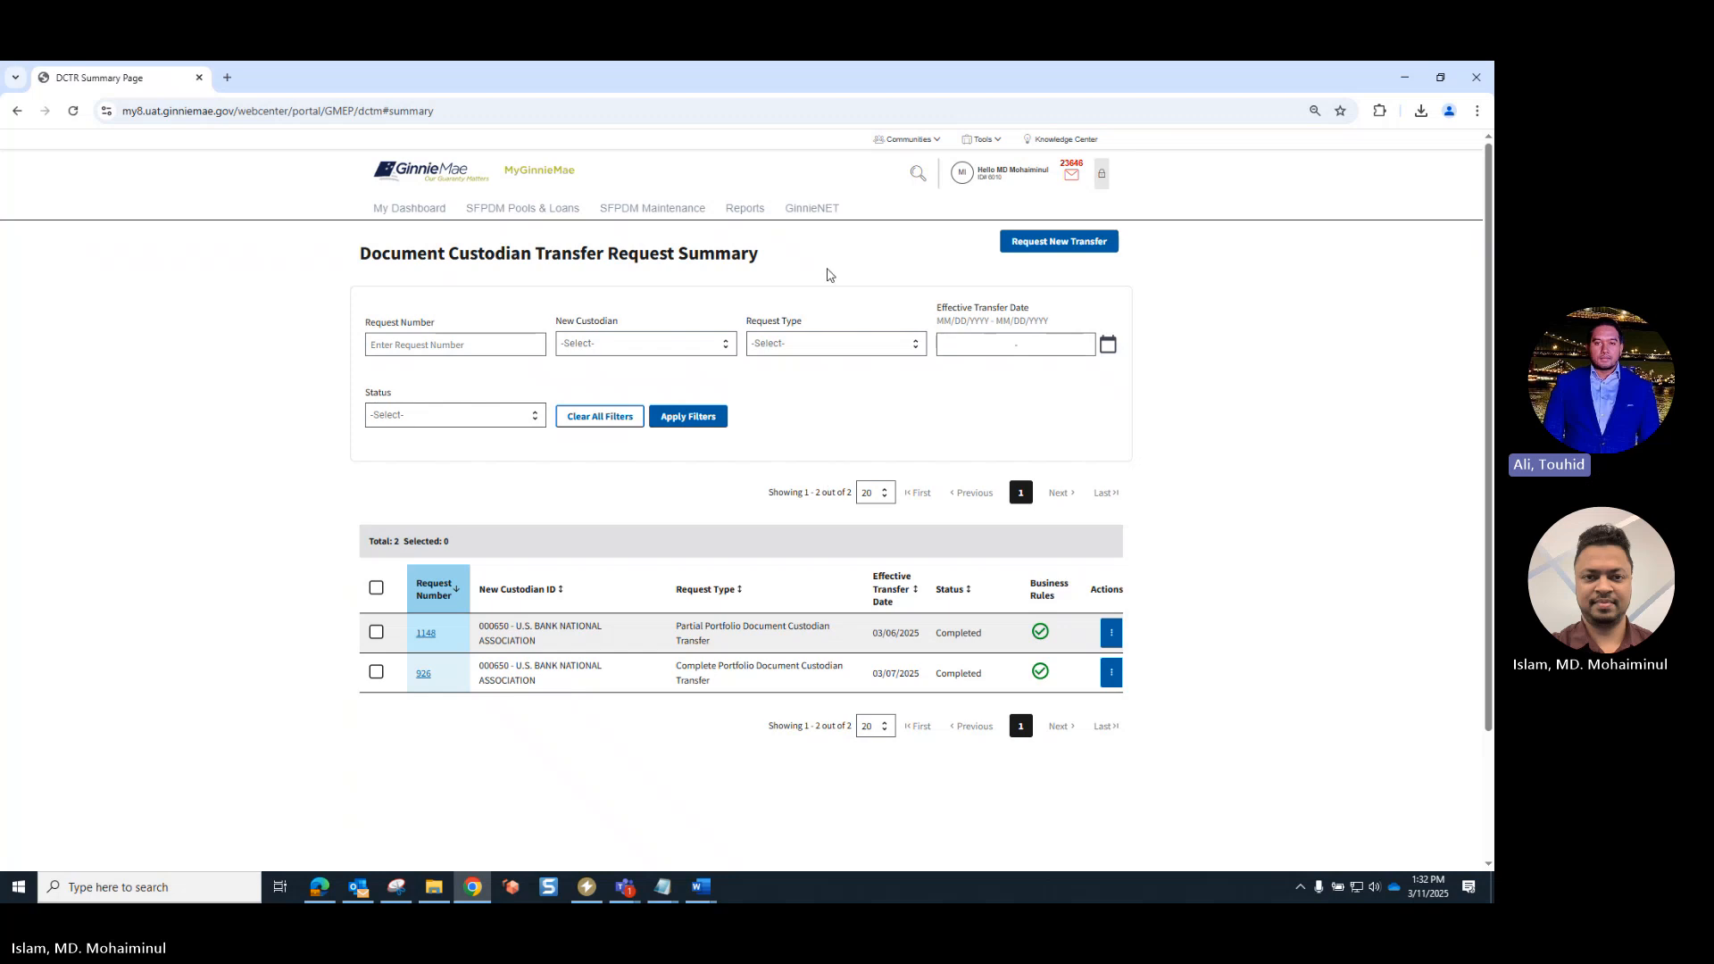
pyautogui.click(1059, 244)
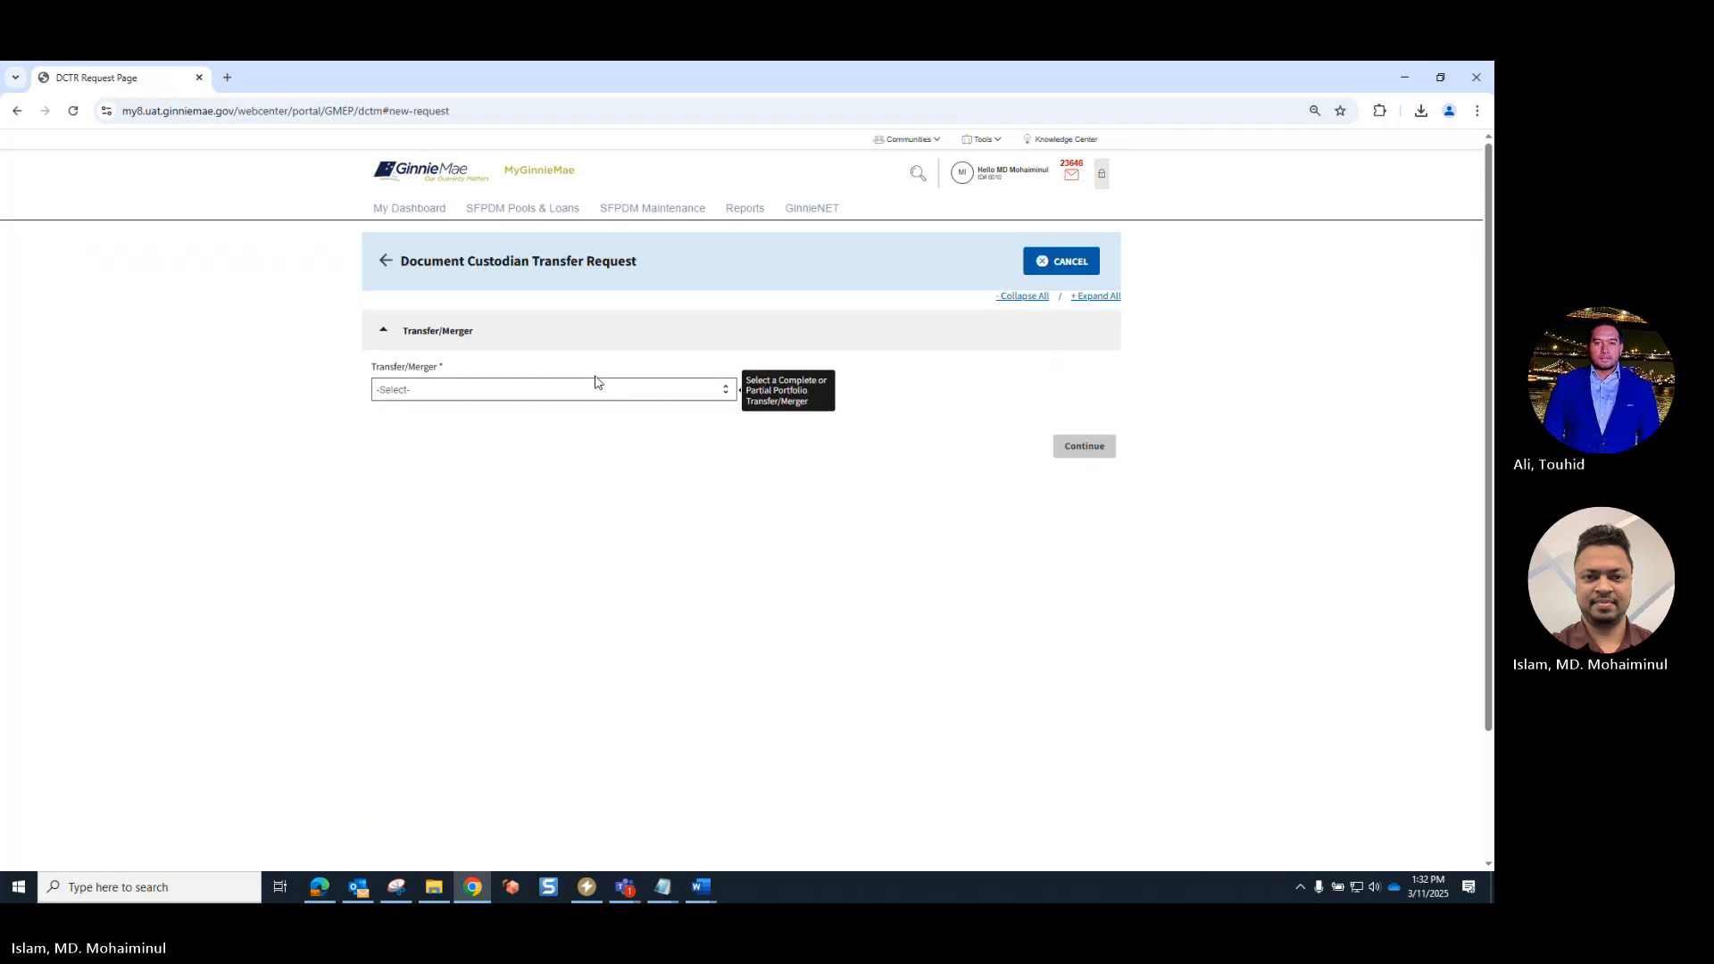
# - Set the request to Partial Portfolio Document Custodian Transfer with One Selected Document Custodian to New Document Custodian
pyautogui.click(700, 396)
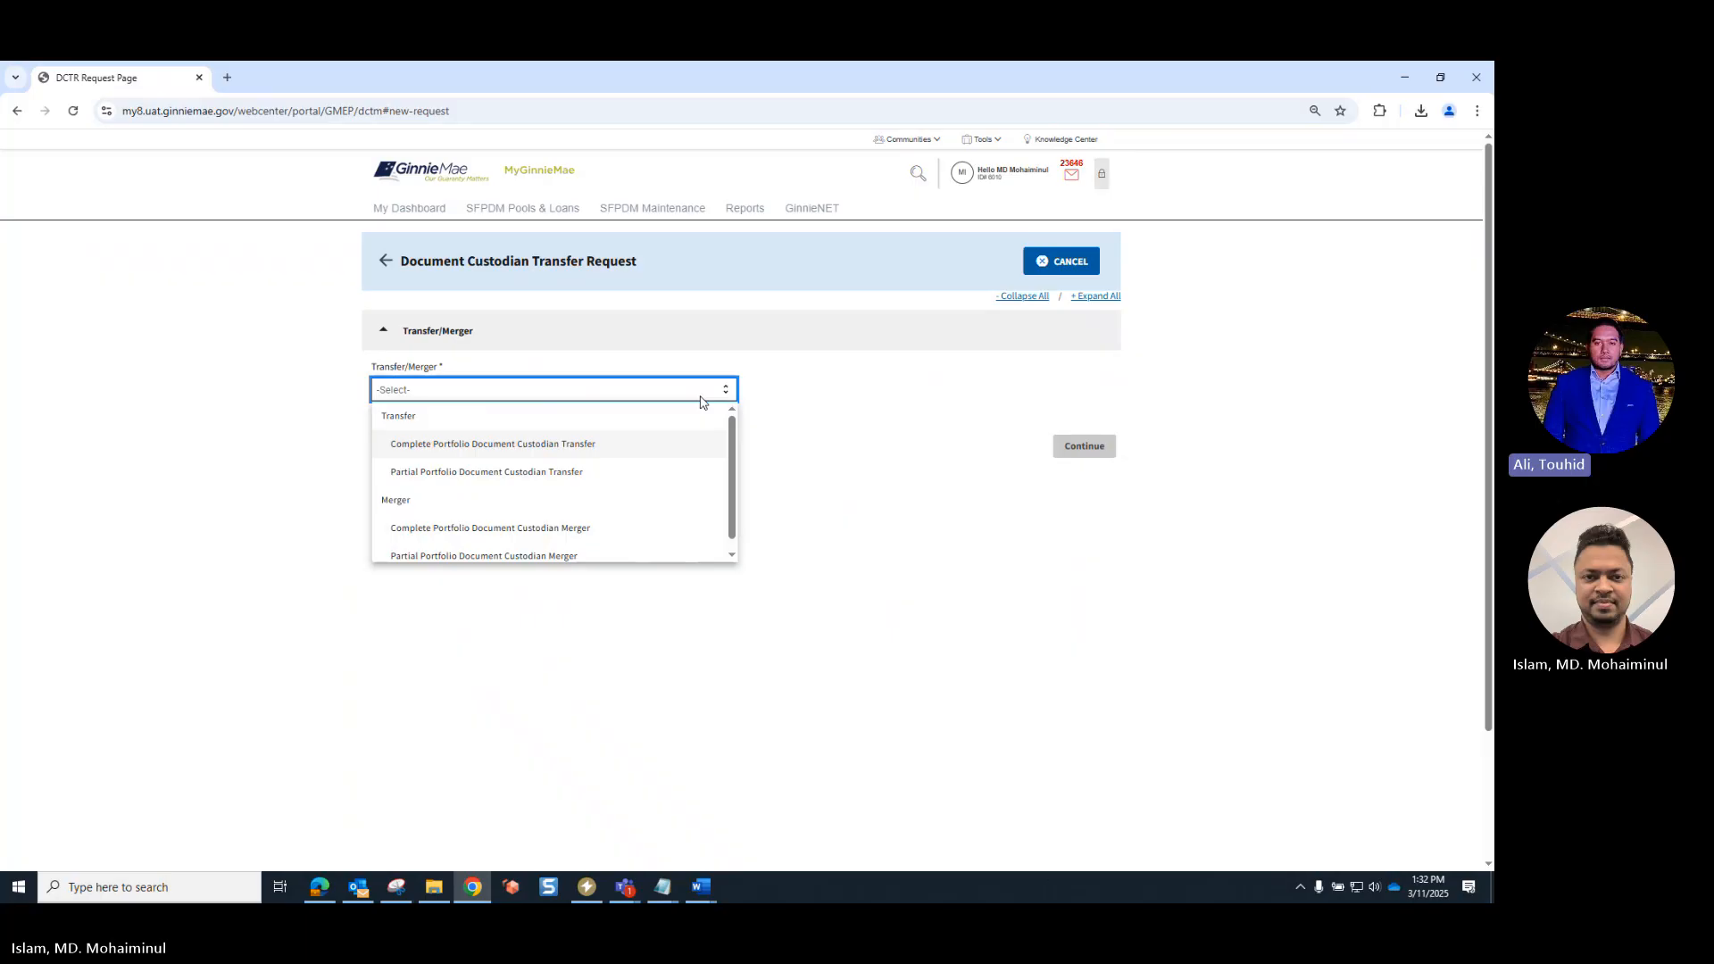
pyautogui.click(529, 474)
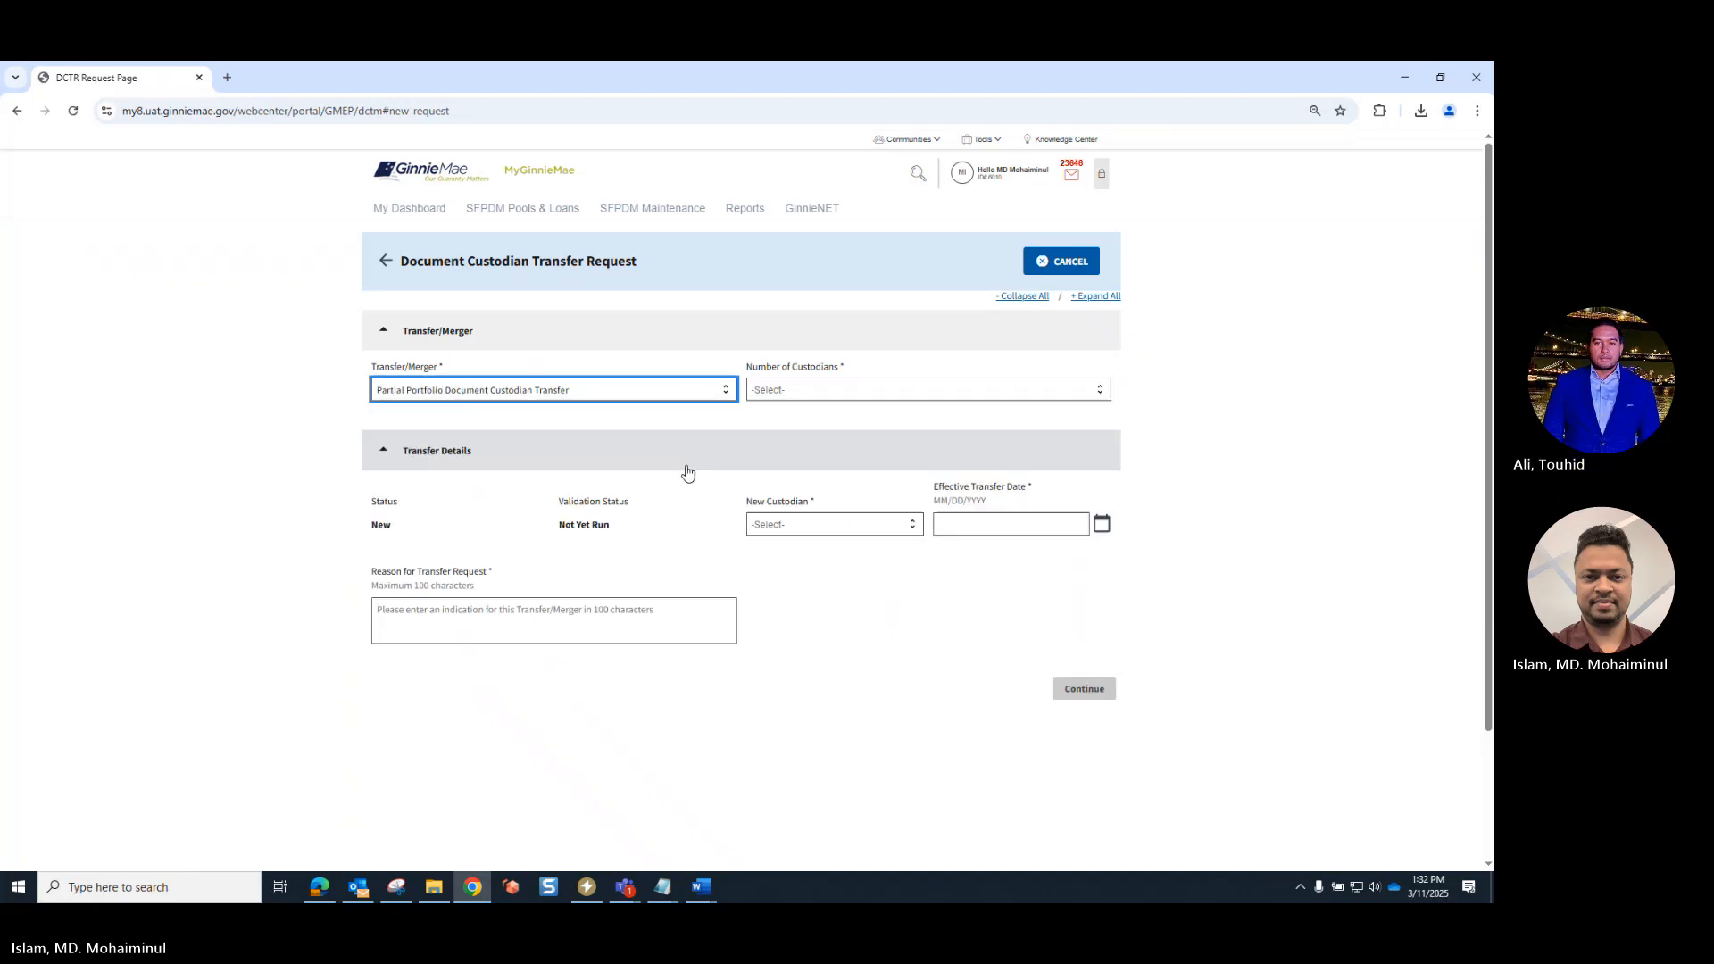
pyautogui.click(902, 395)
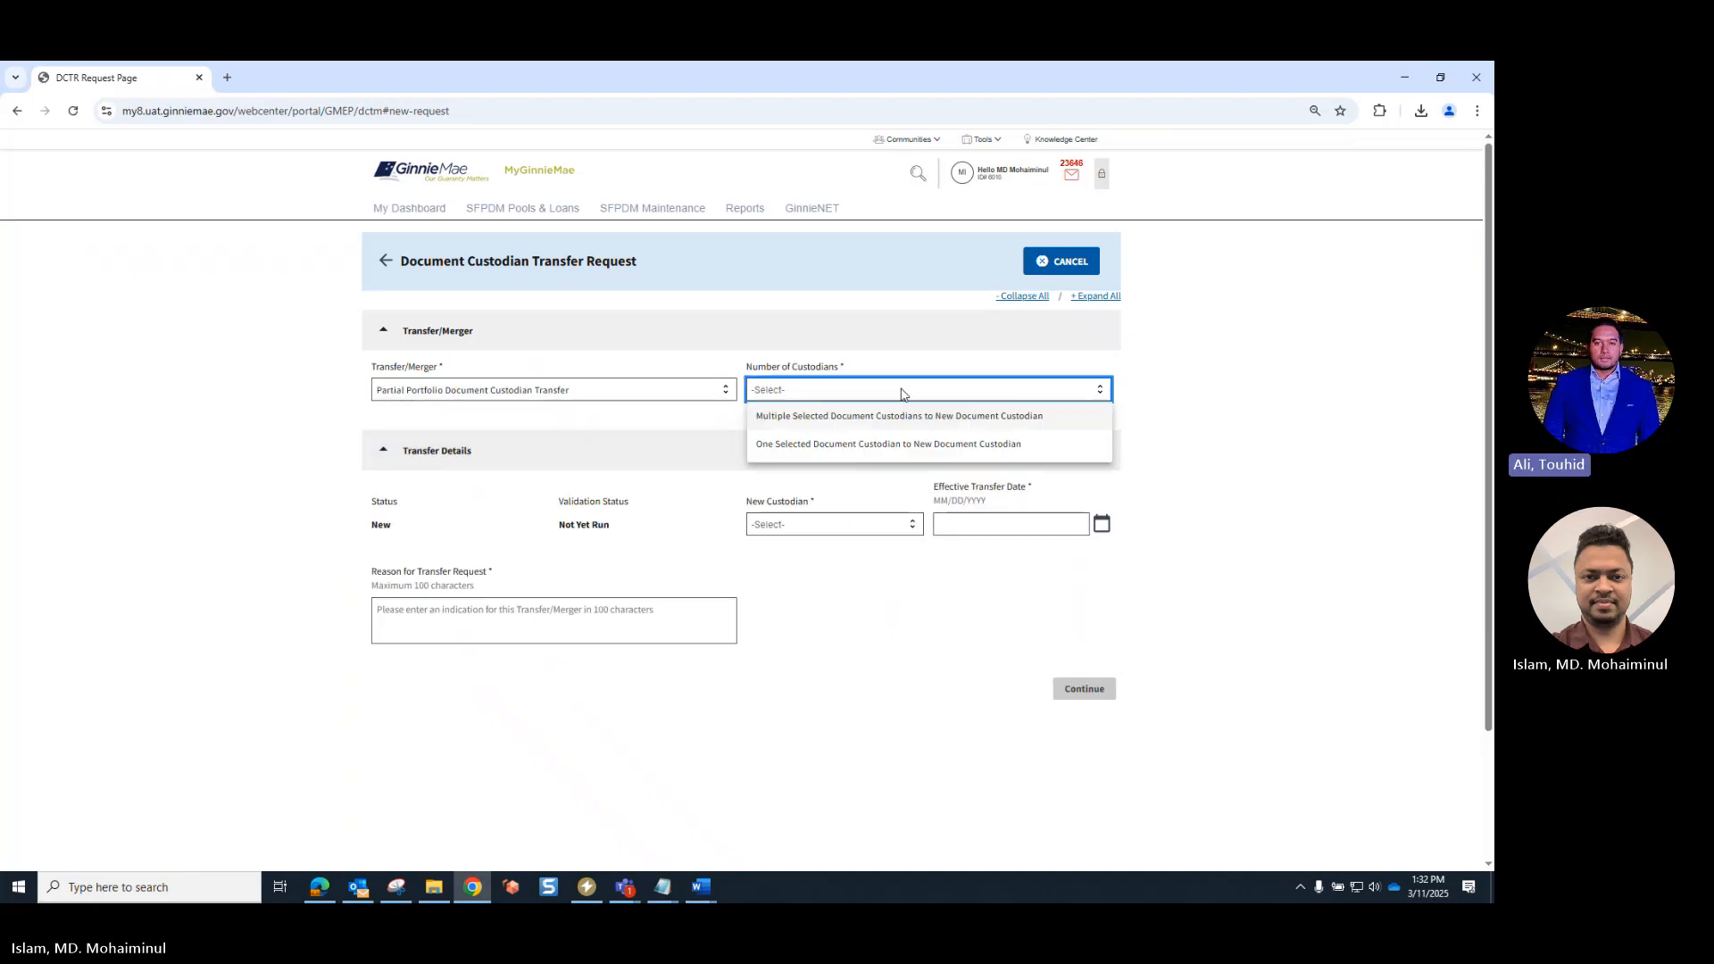
pyautogui.click(851, 447)
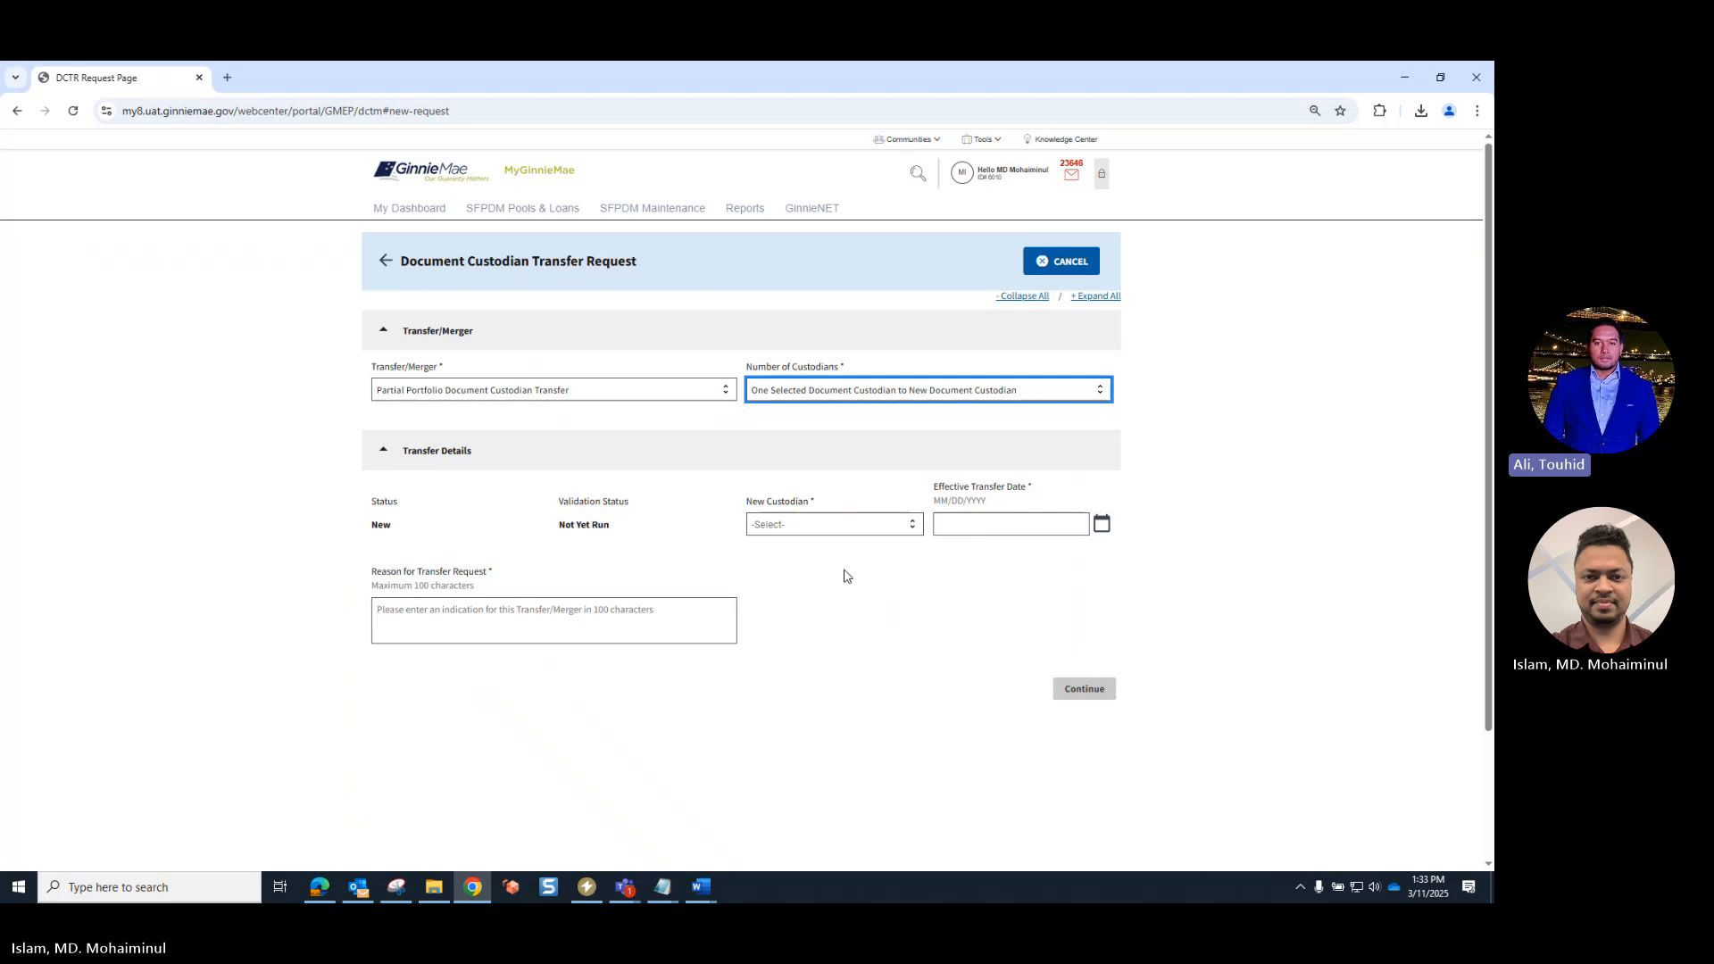
# - Choose 000909 - DCTM TEST BNYM-DC_000909 as the new custodian and set the effective transfer date to 03/25/2025
pyautogui.click(844, 527)
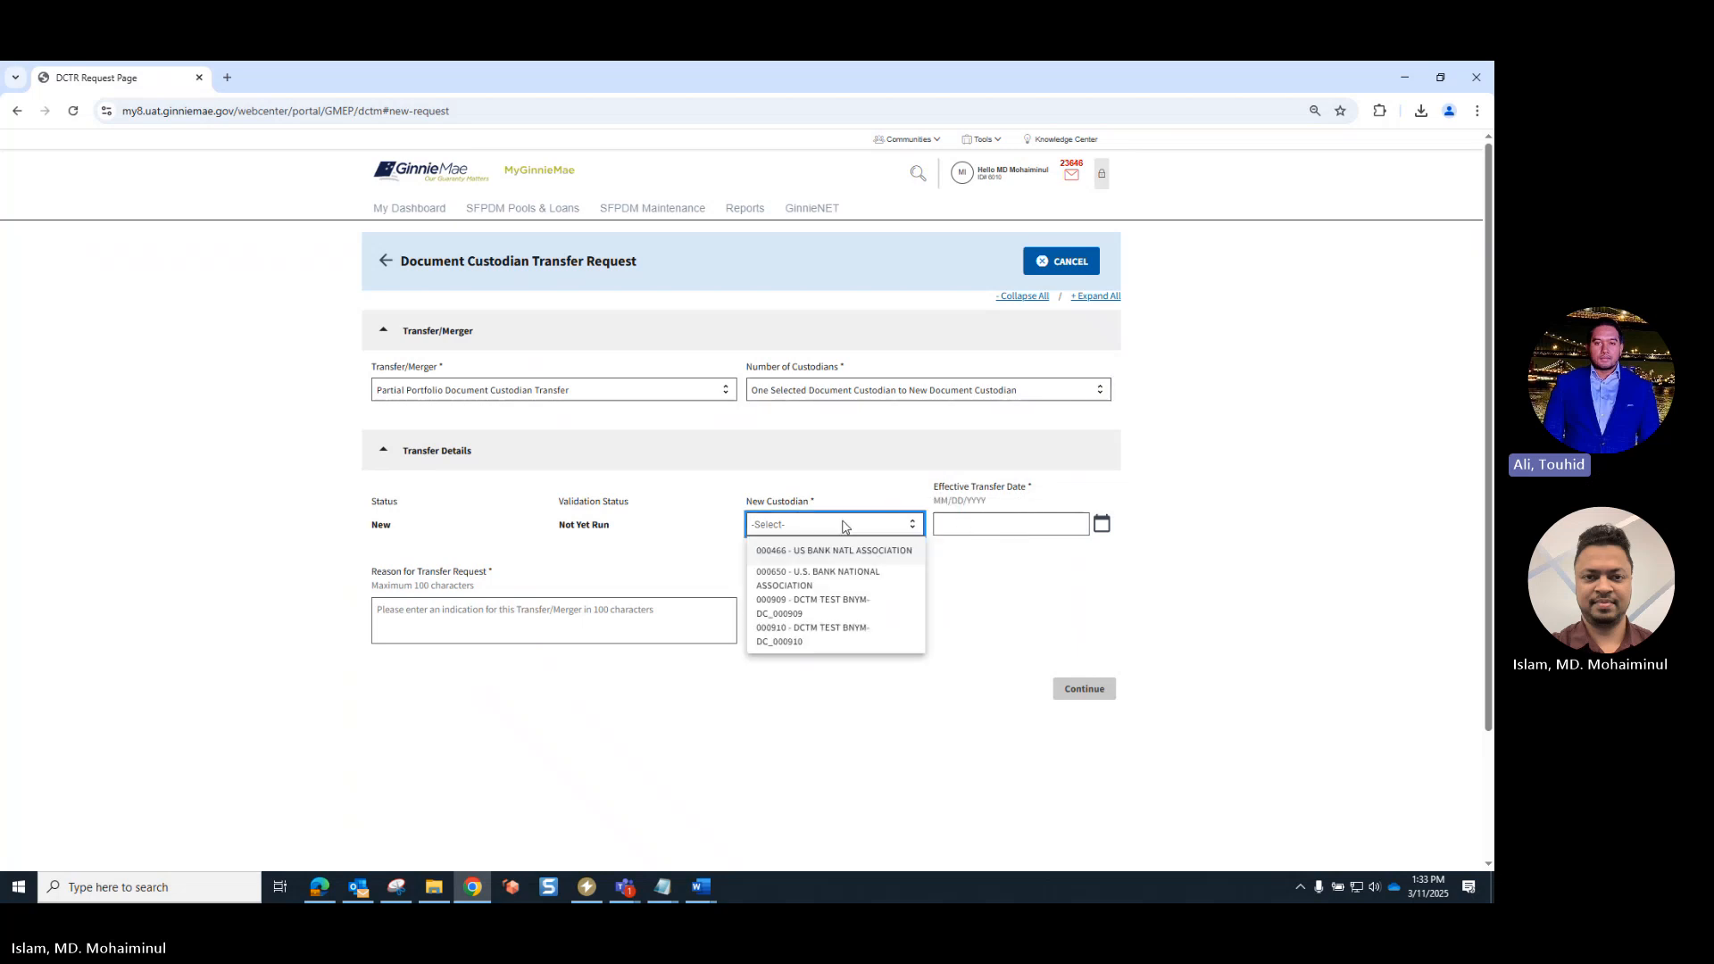
pyautogui.click(781, 618)
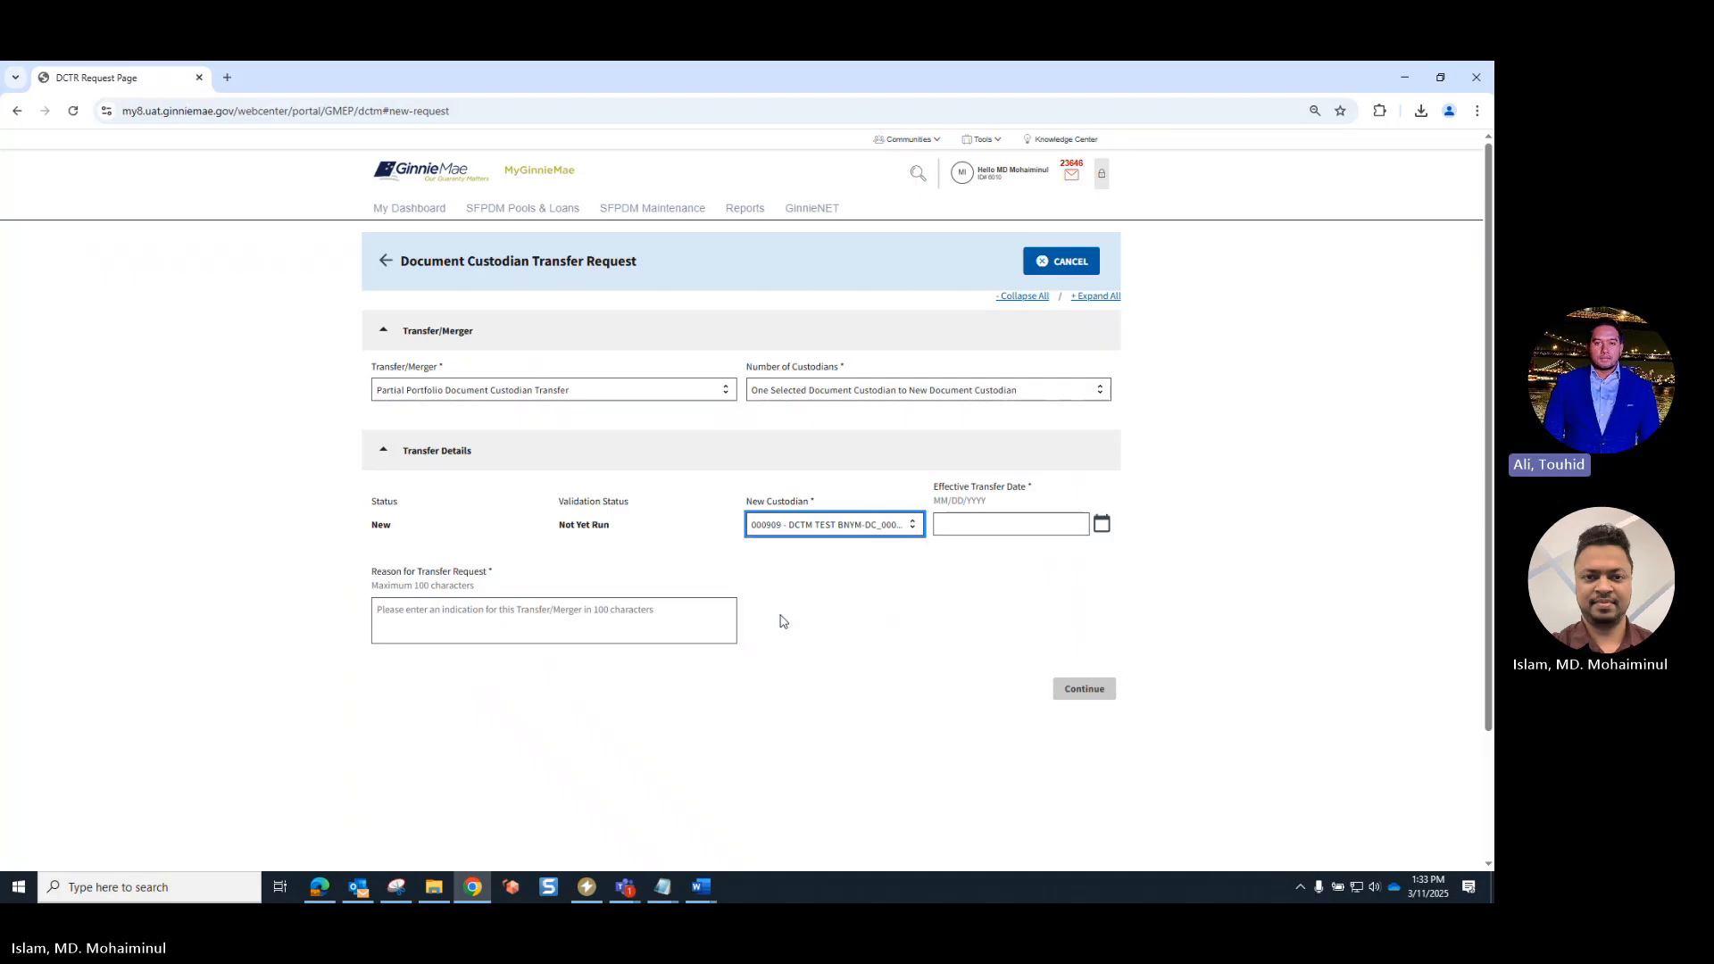
pyautogui.click(1102, 525)
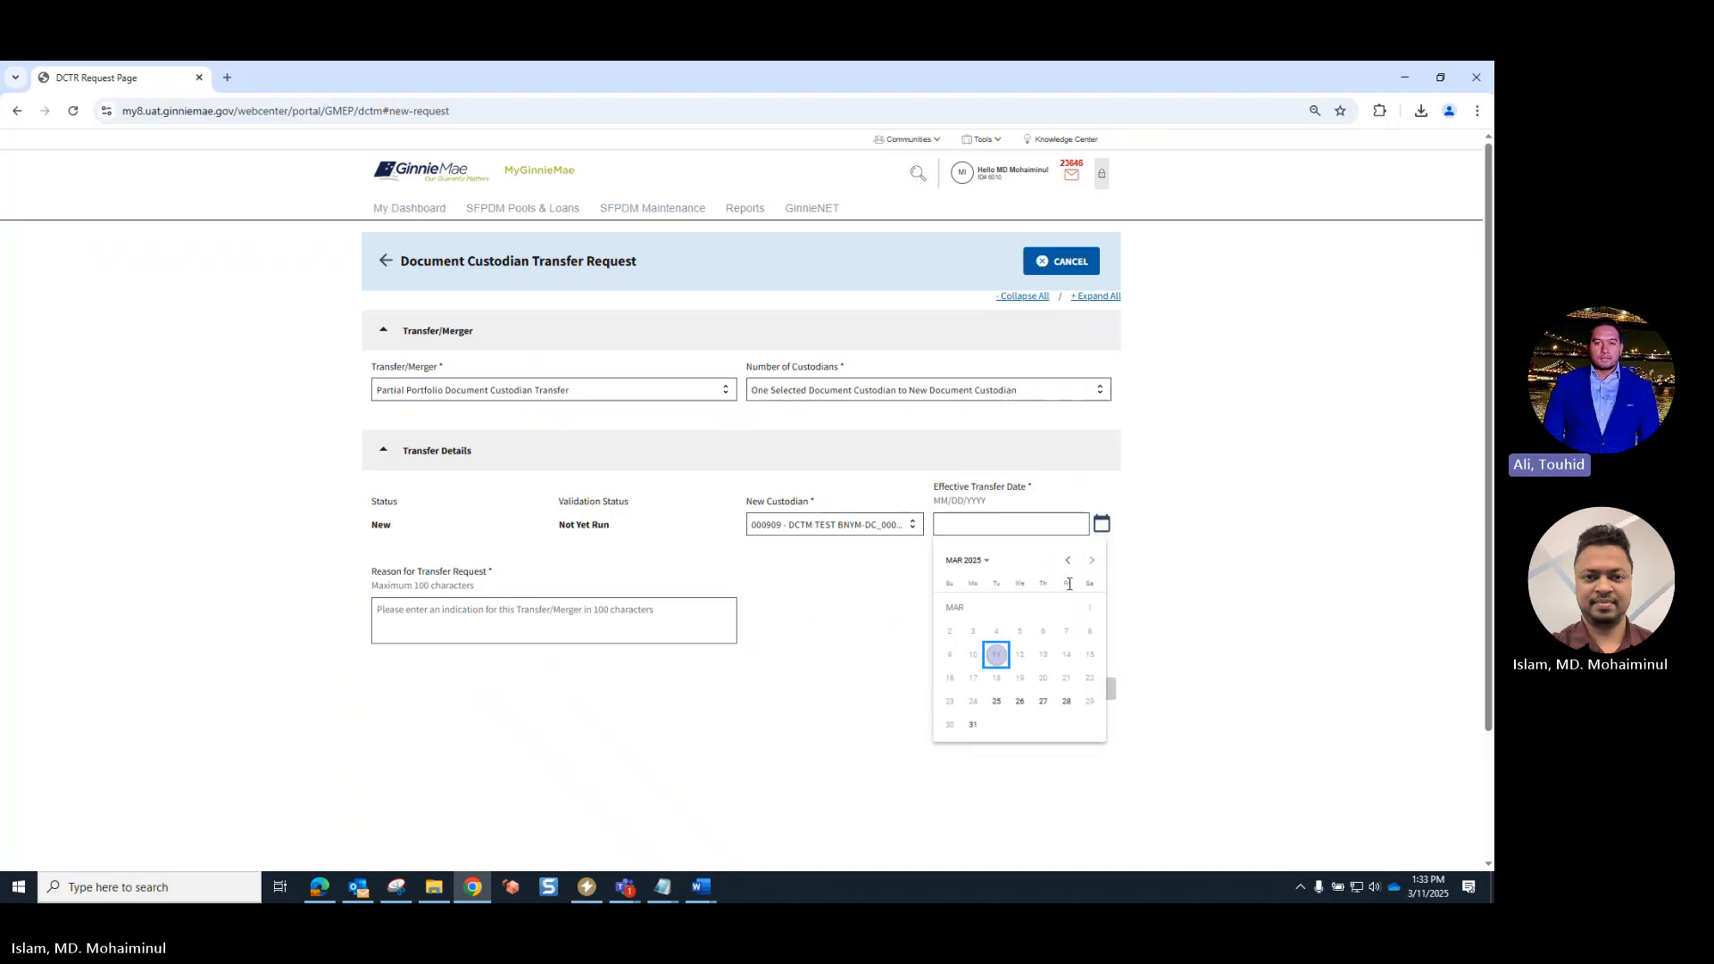
pyautogui.click(996, 703)
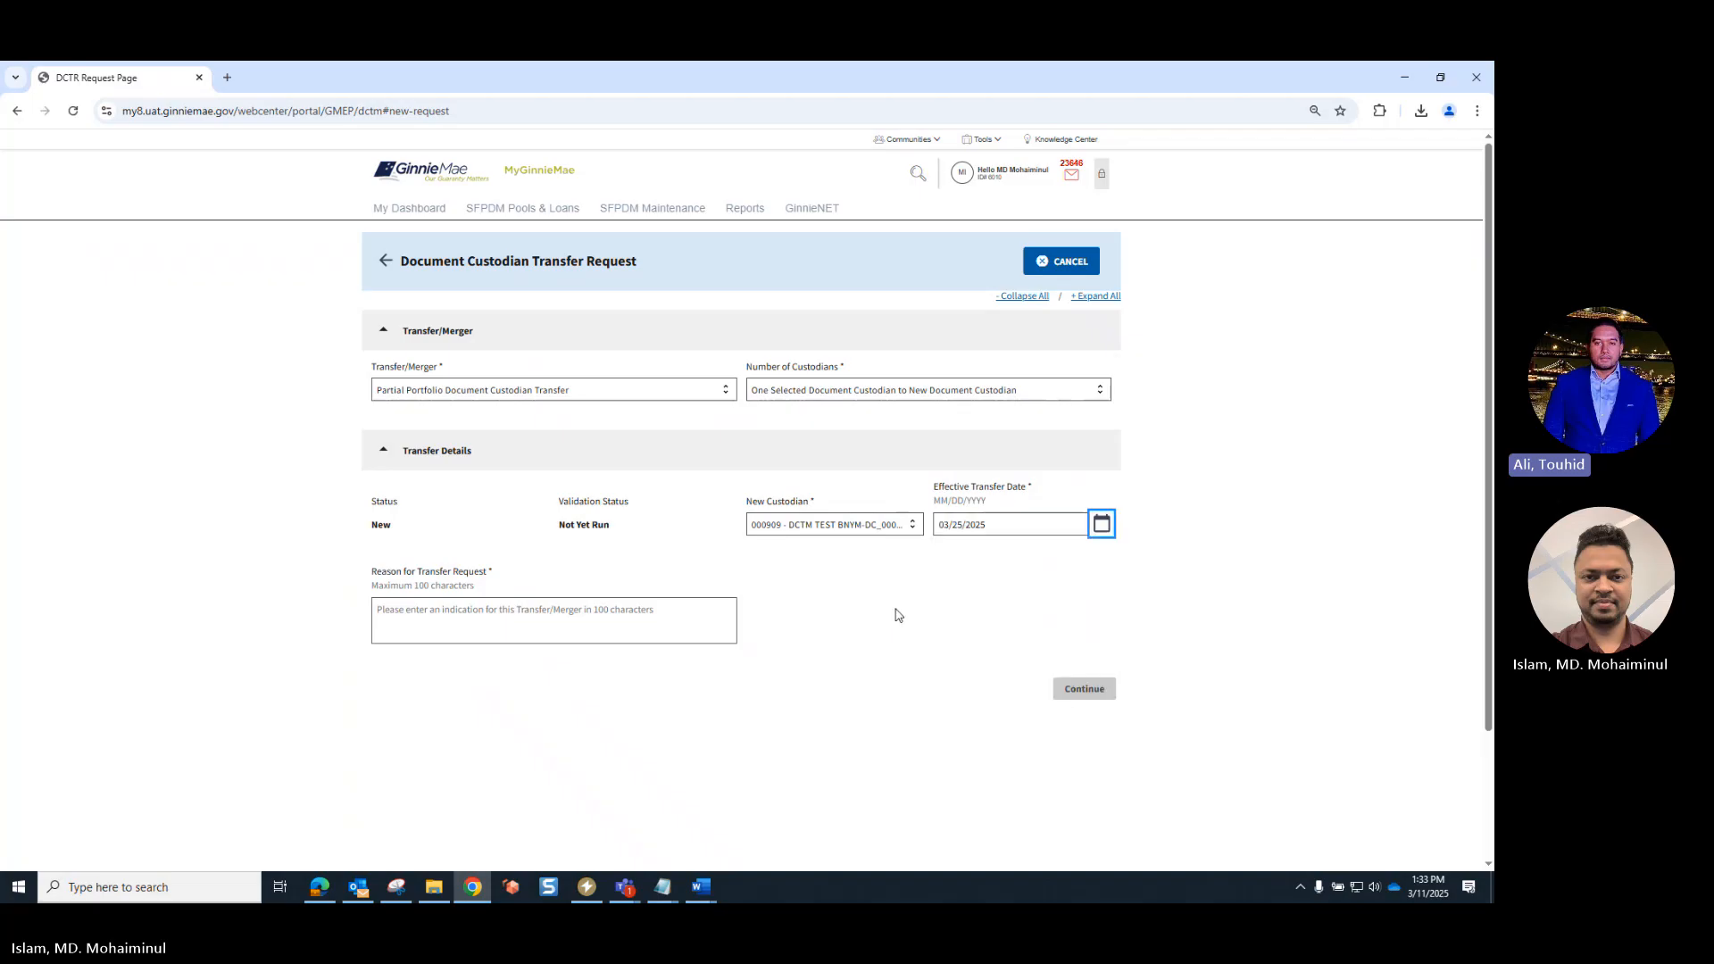
# - Enter QRV_Demo as the reason for the transfer request and continue to the custodian selection
pyautogui.click(593, 613)
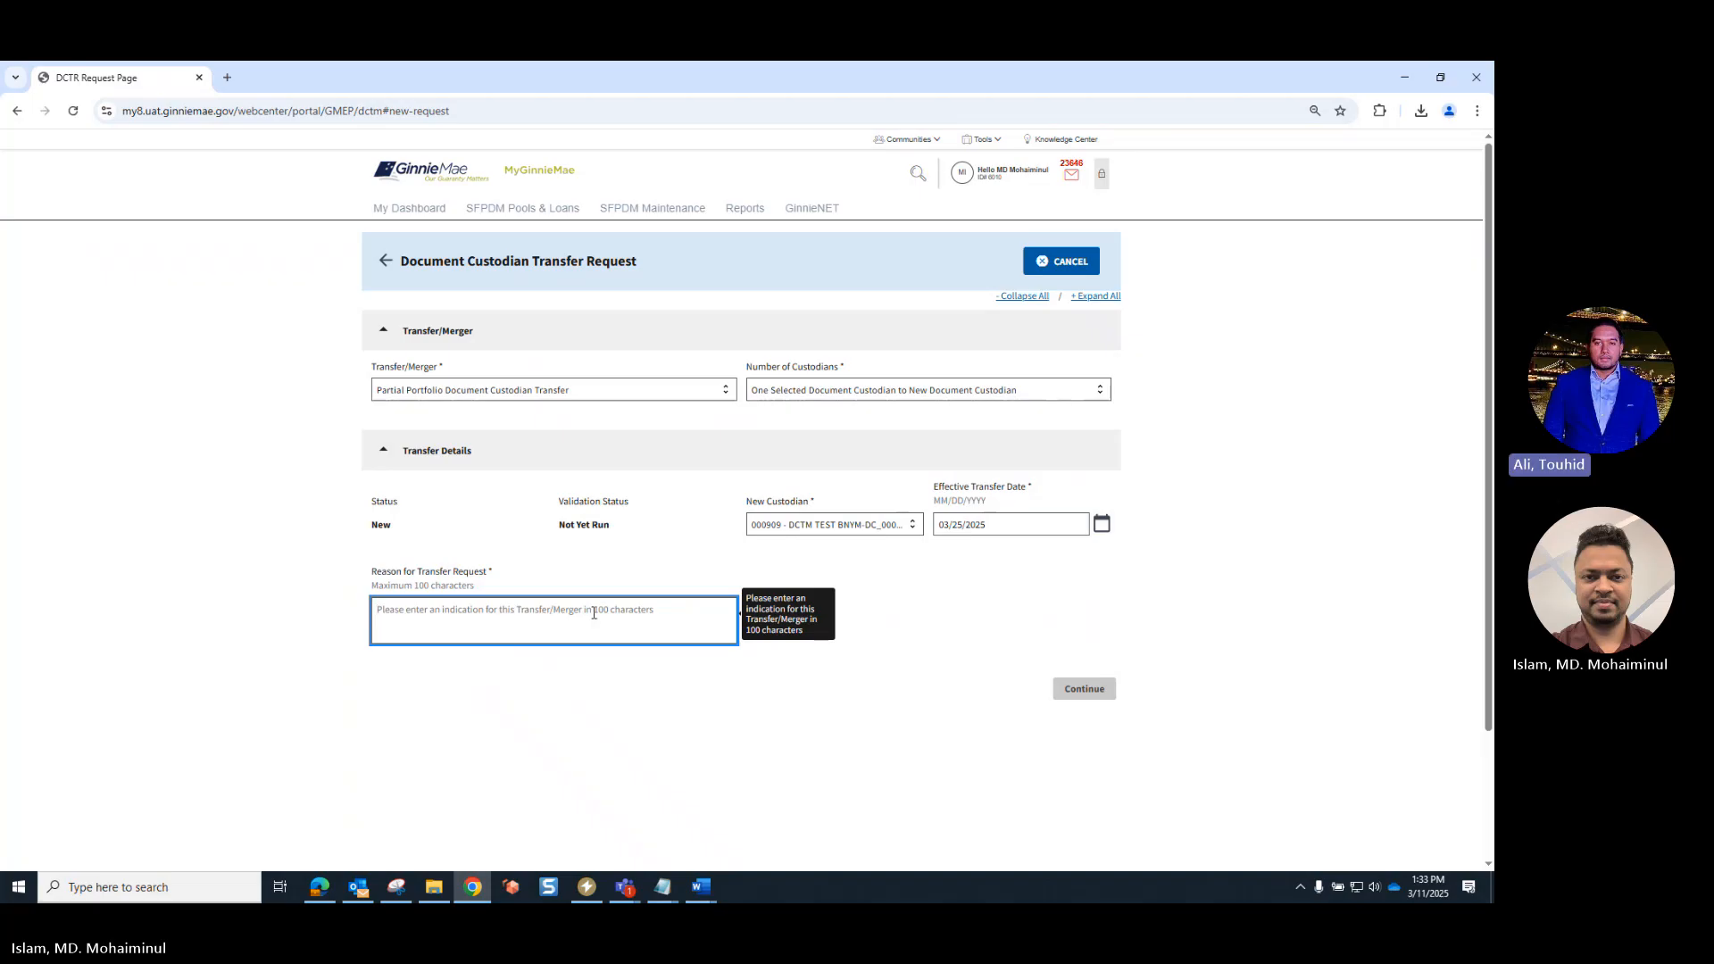
pyautogui.write('QR')
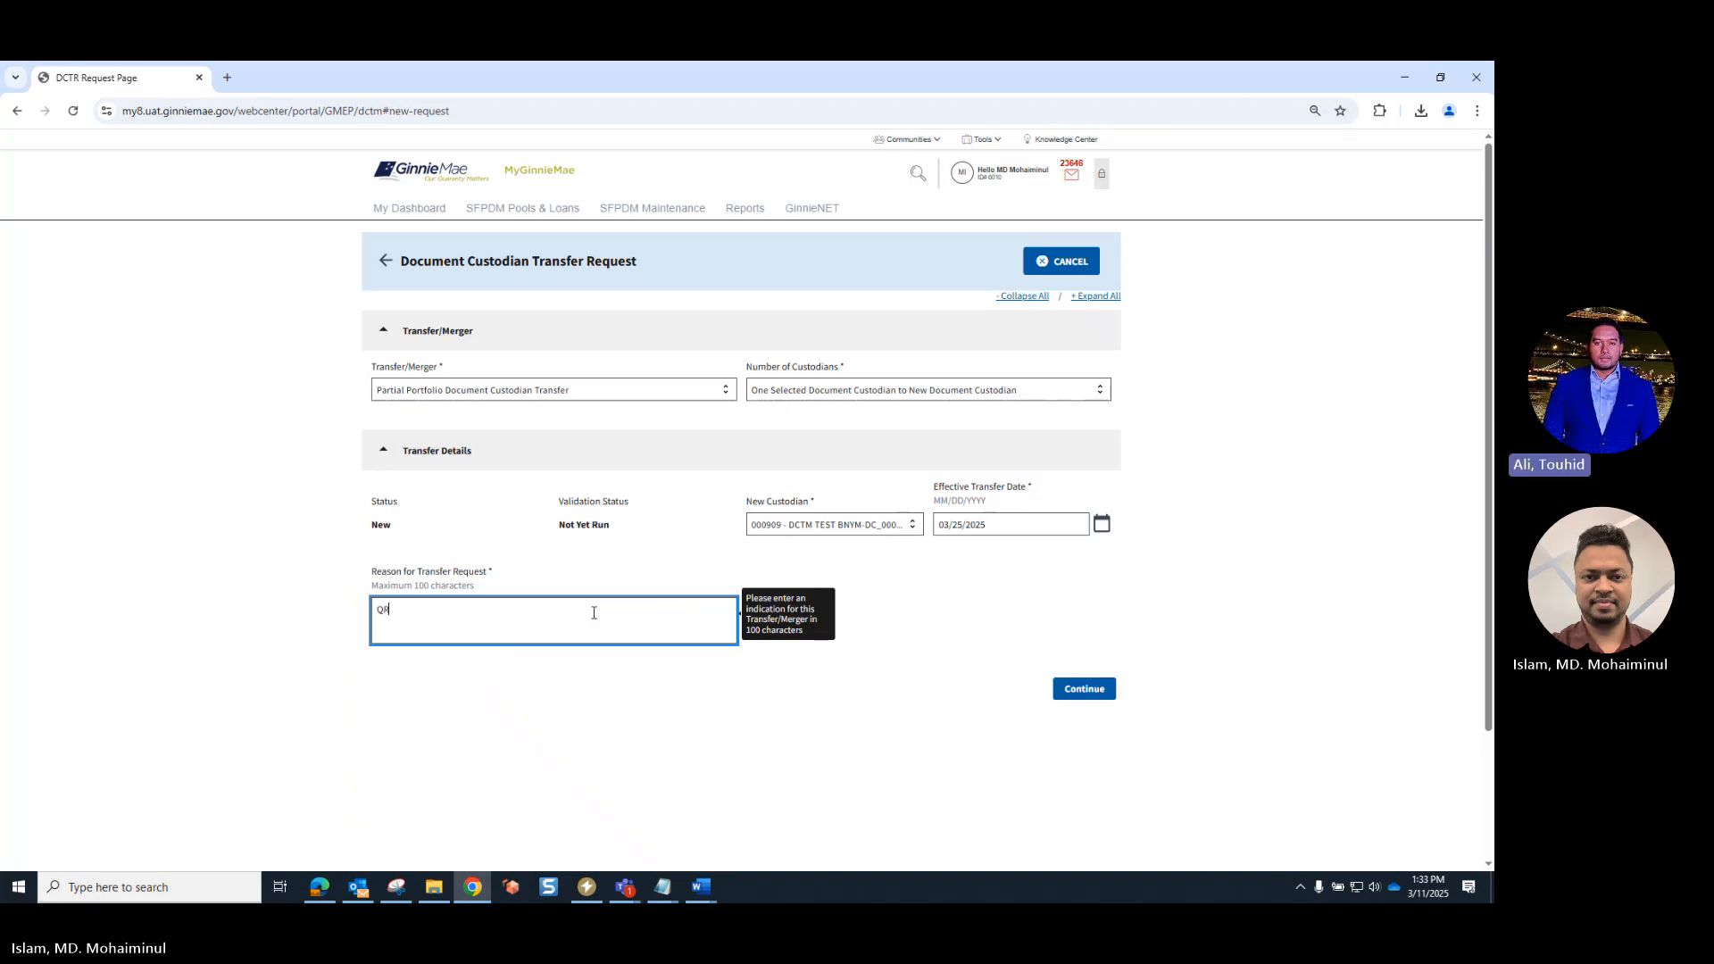
pyautogui.write('V_Demo')
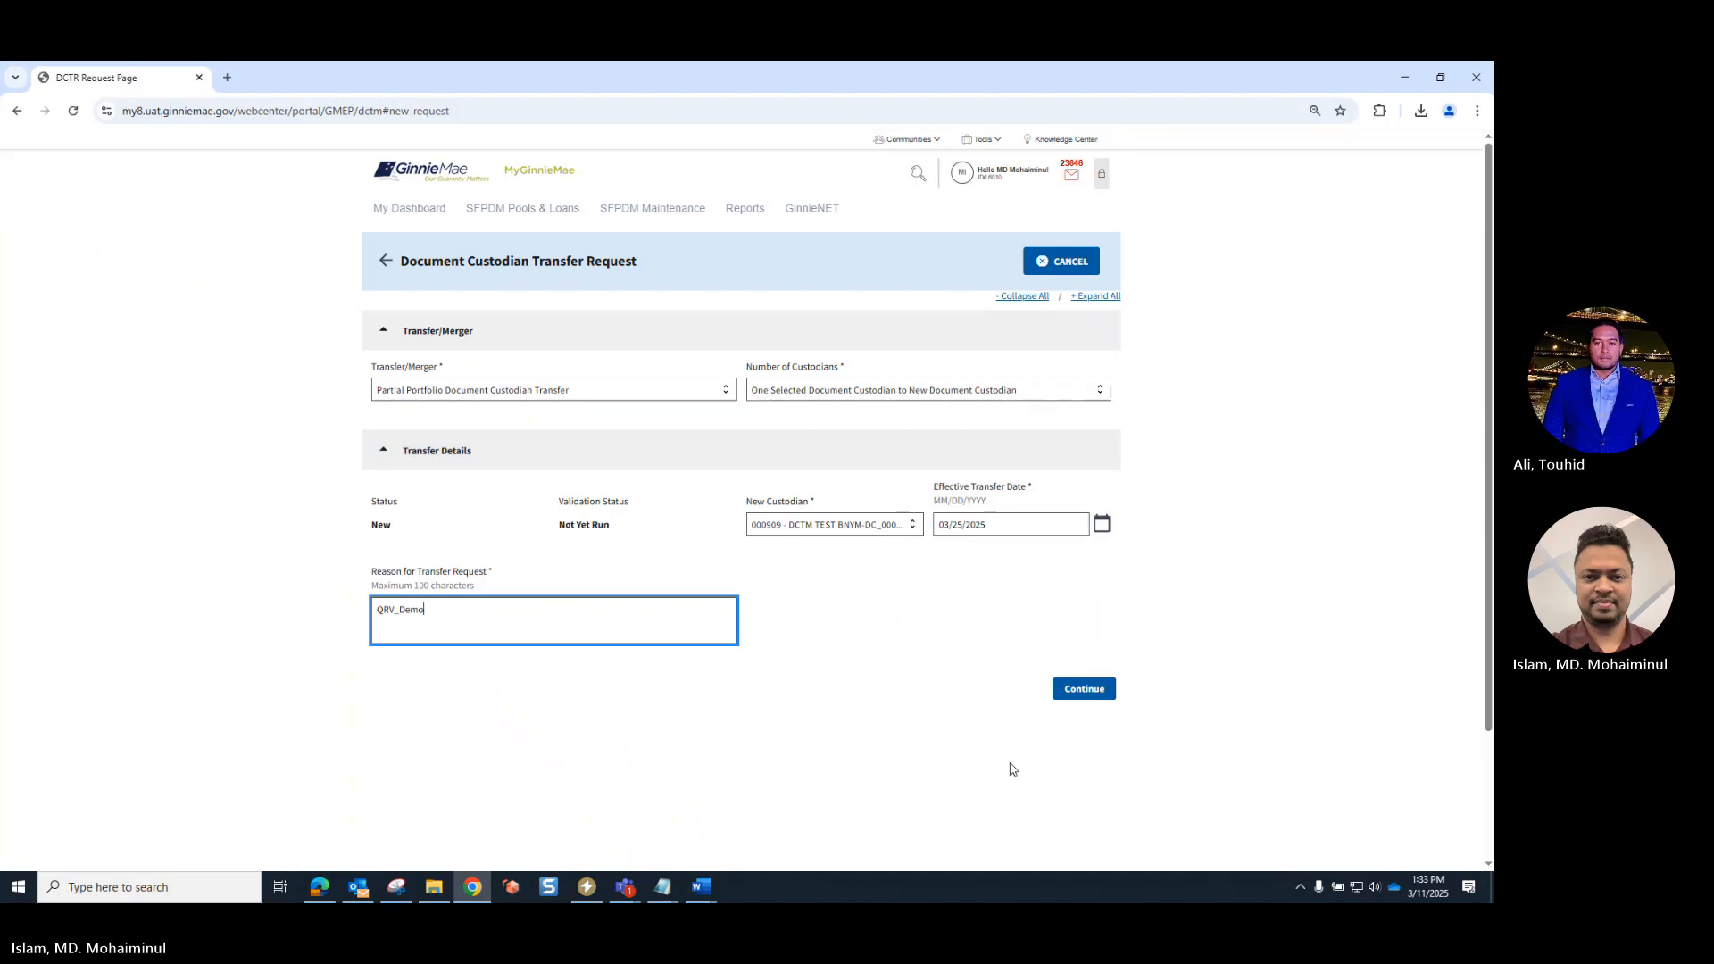
pyautogui.click(1084, 692)
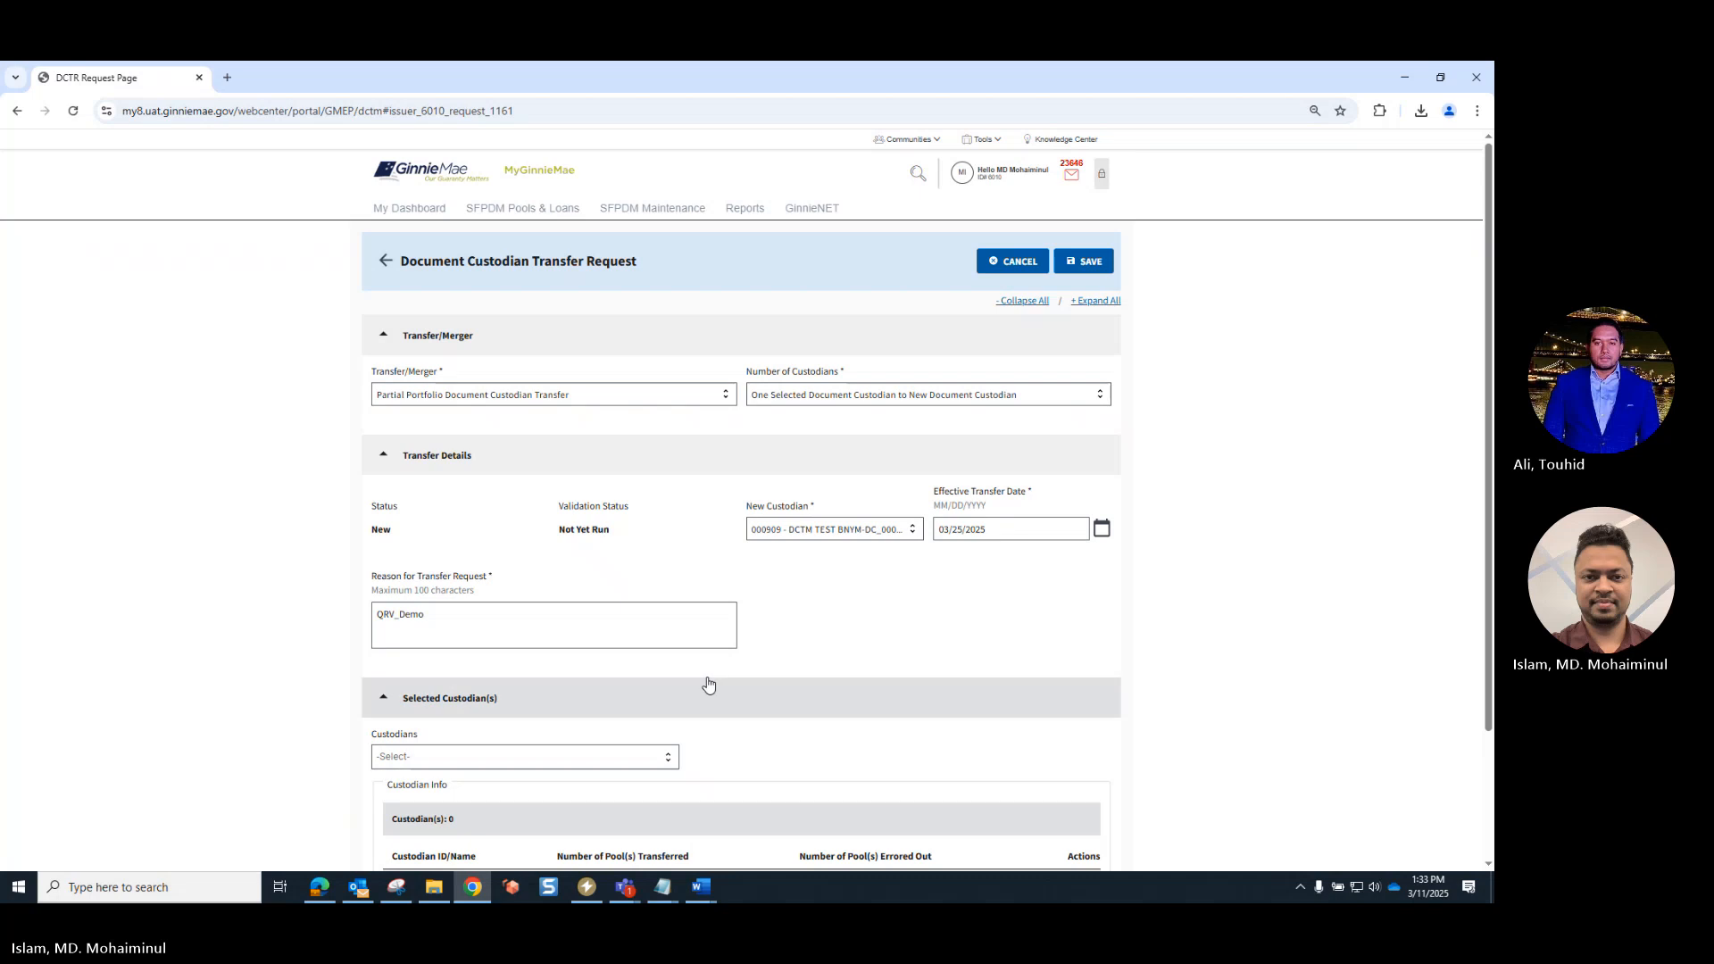
# - Add 000650 - U.S. BANK NATIONAL ASSOCIATION to the request's selected custodians
pyautogui.scroll(-3, 683, 695)
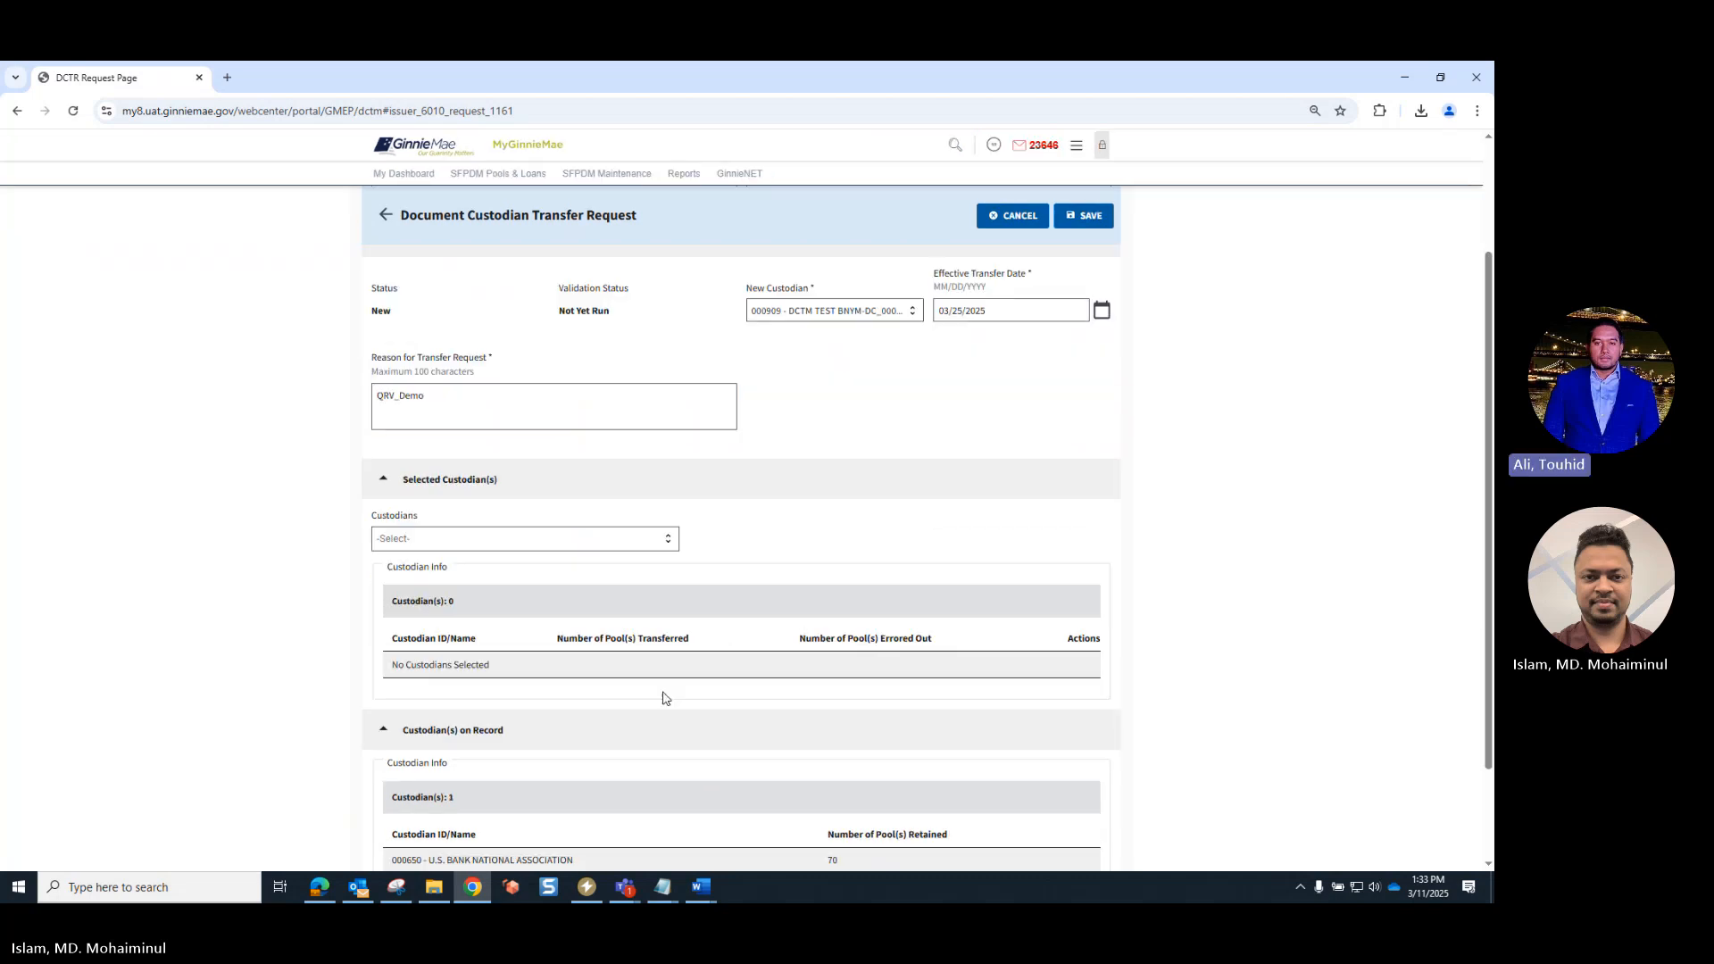
pyautogui.click(621, 540)
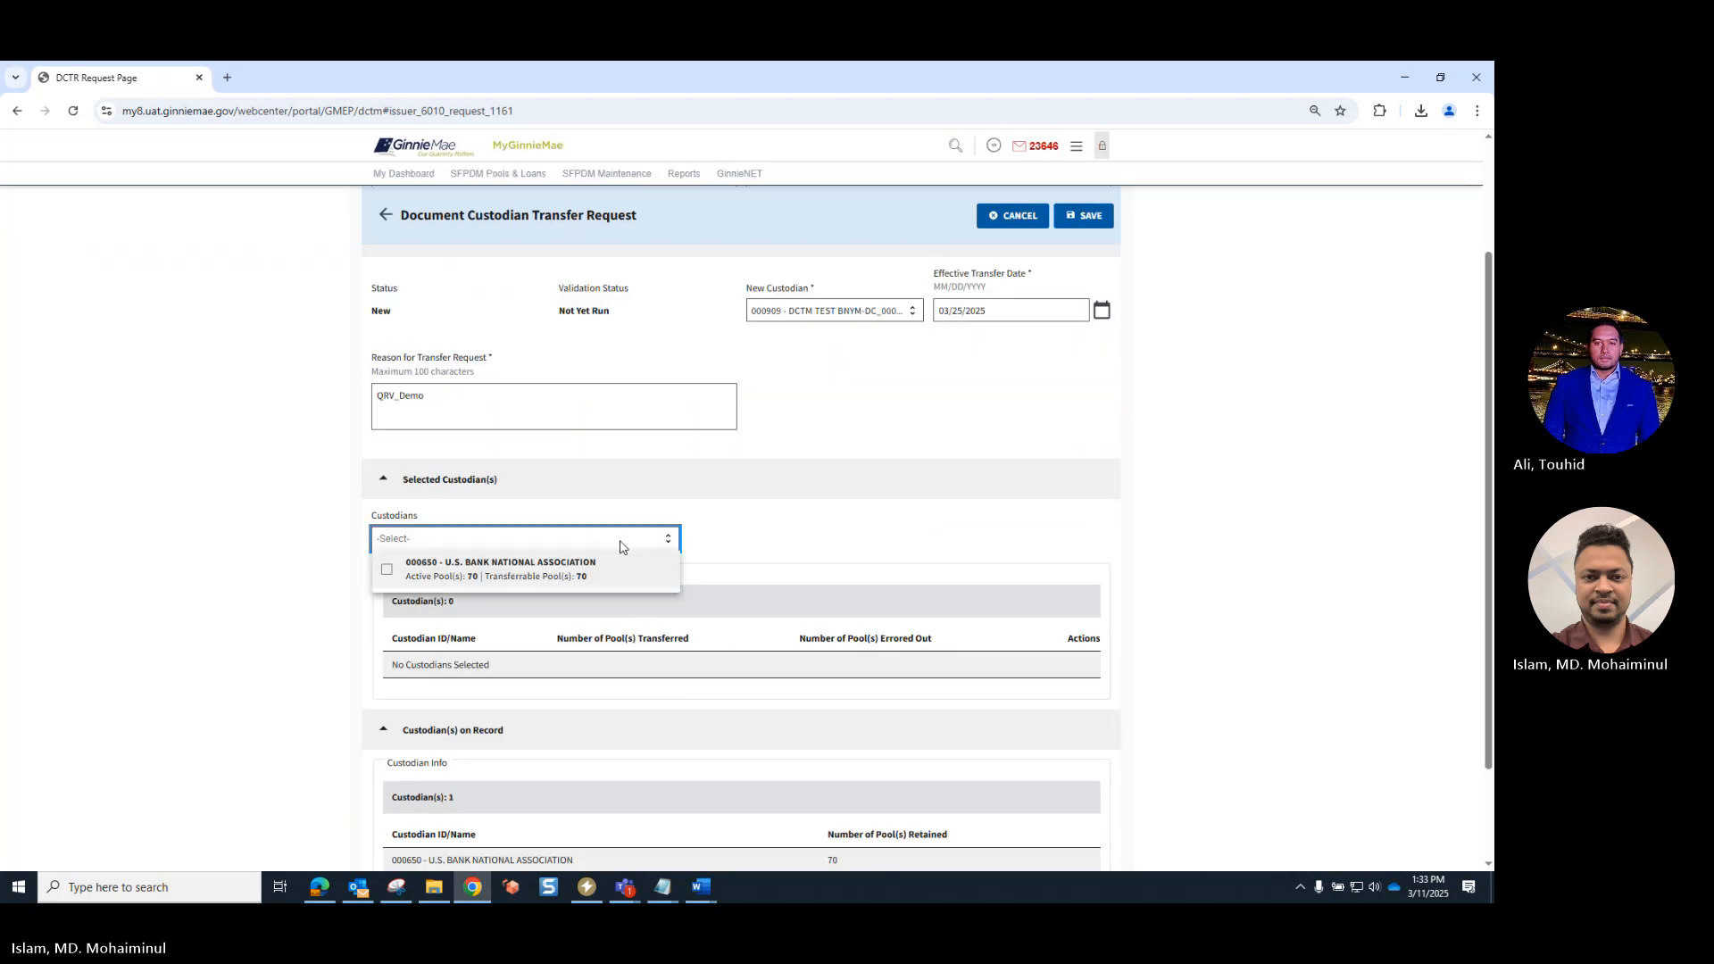
pyautogui.click(621, 546)
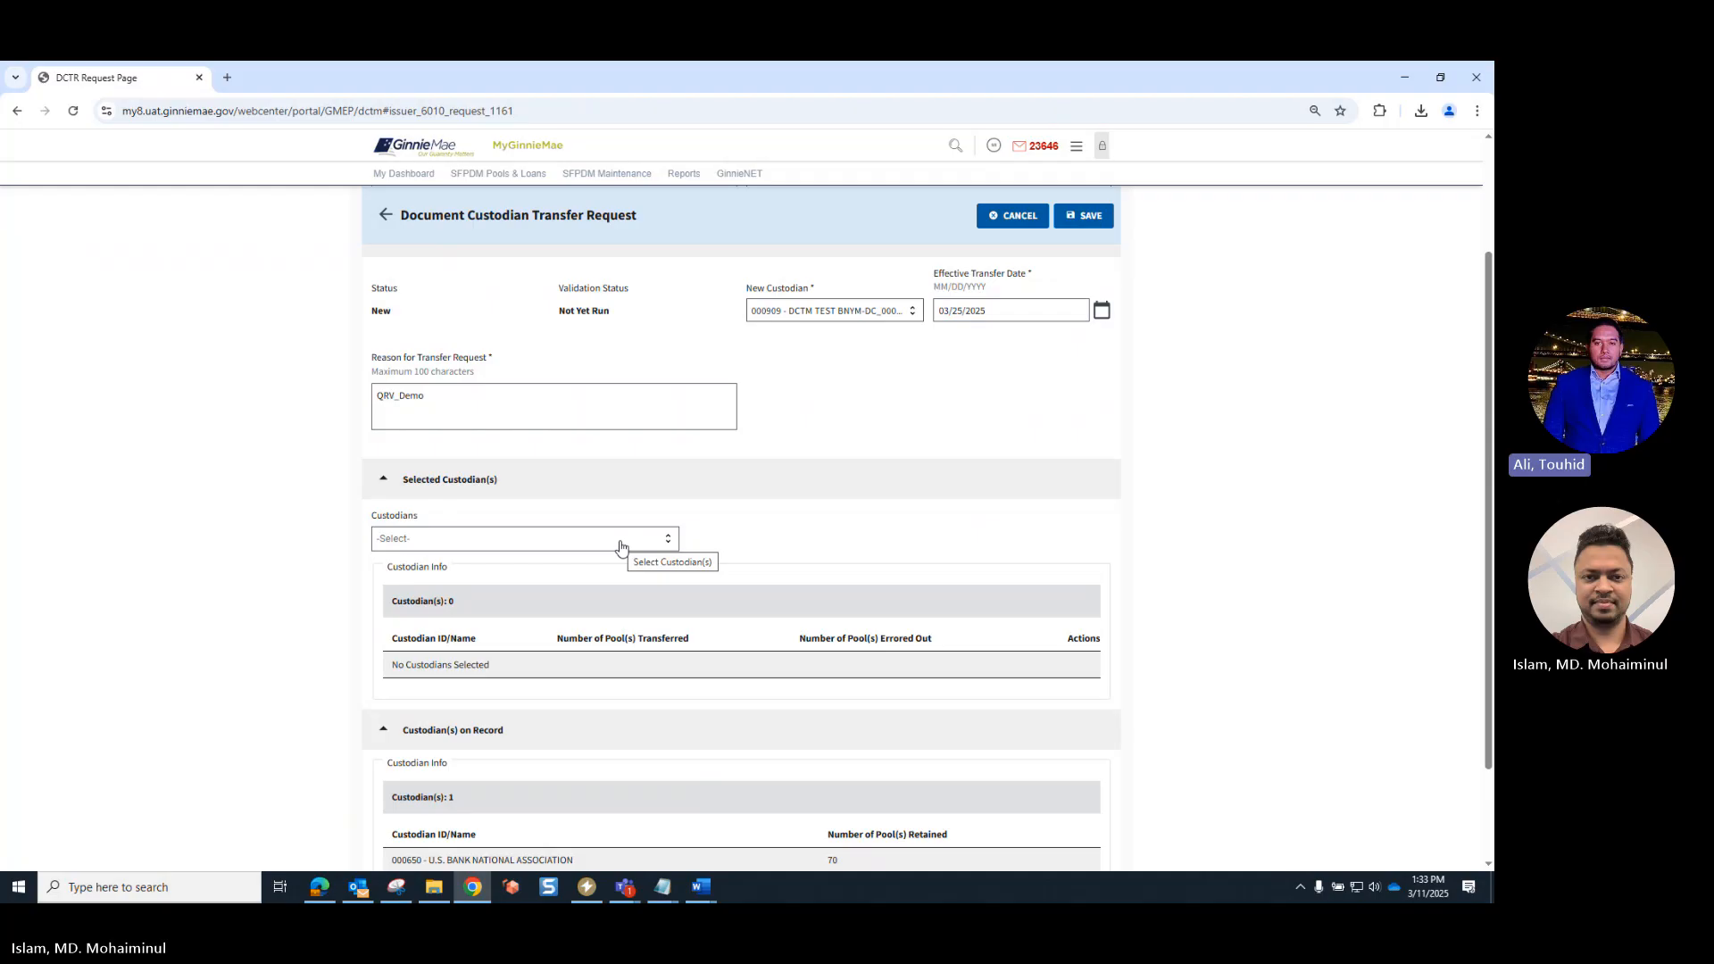
pyautogui.click(617, 544)
pyautogui.click(388, 574)
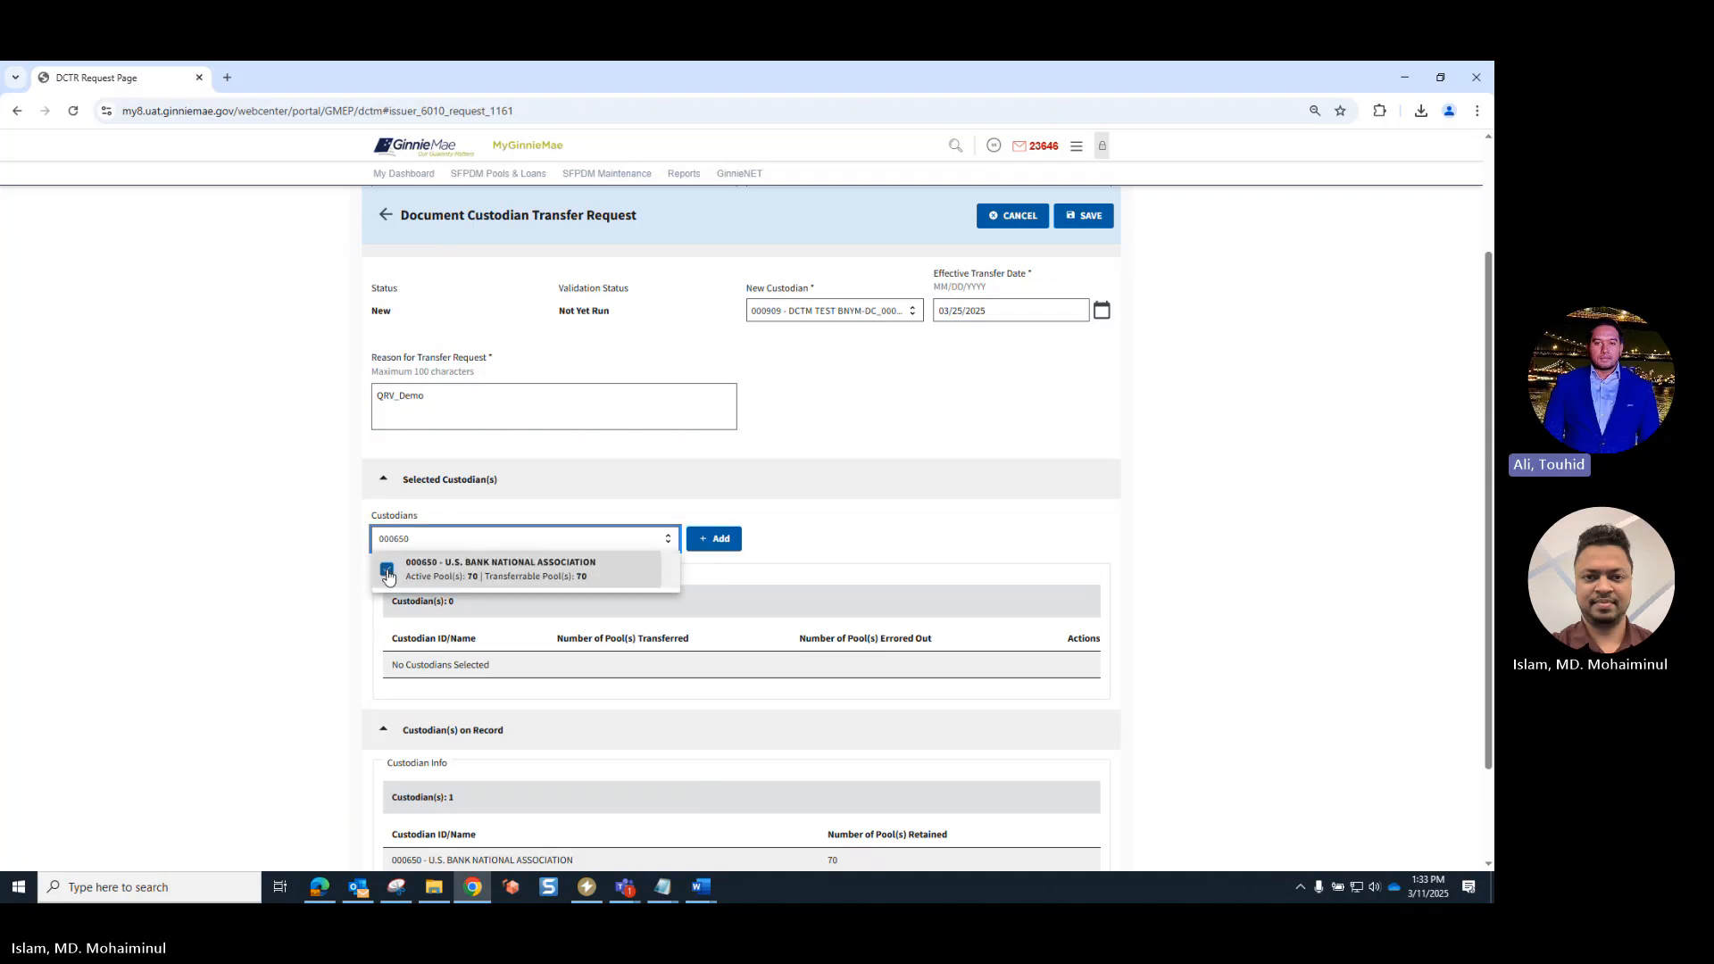
pyautogui.click(720, 541)
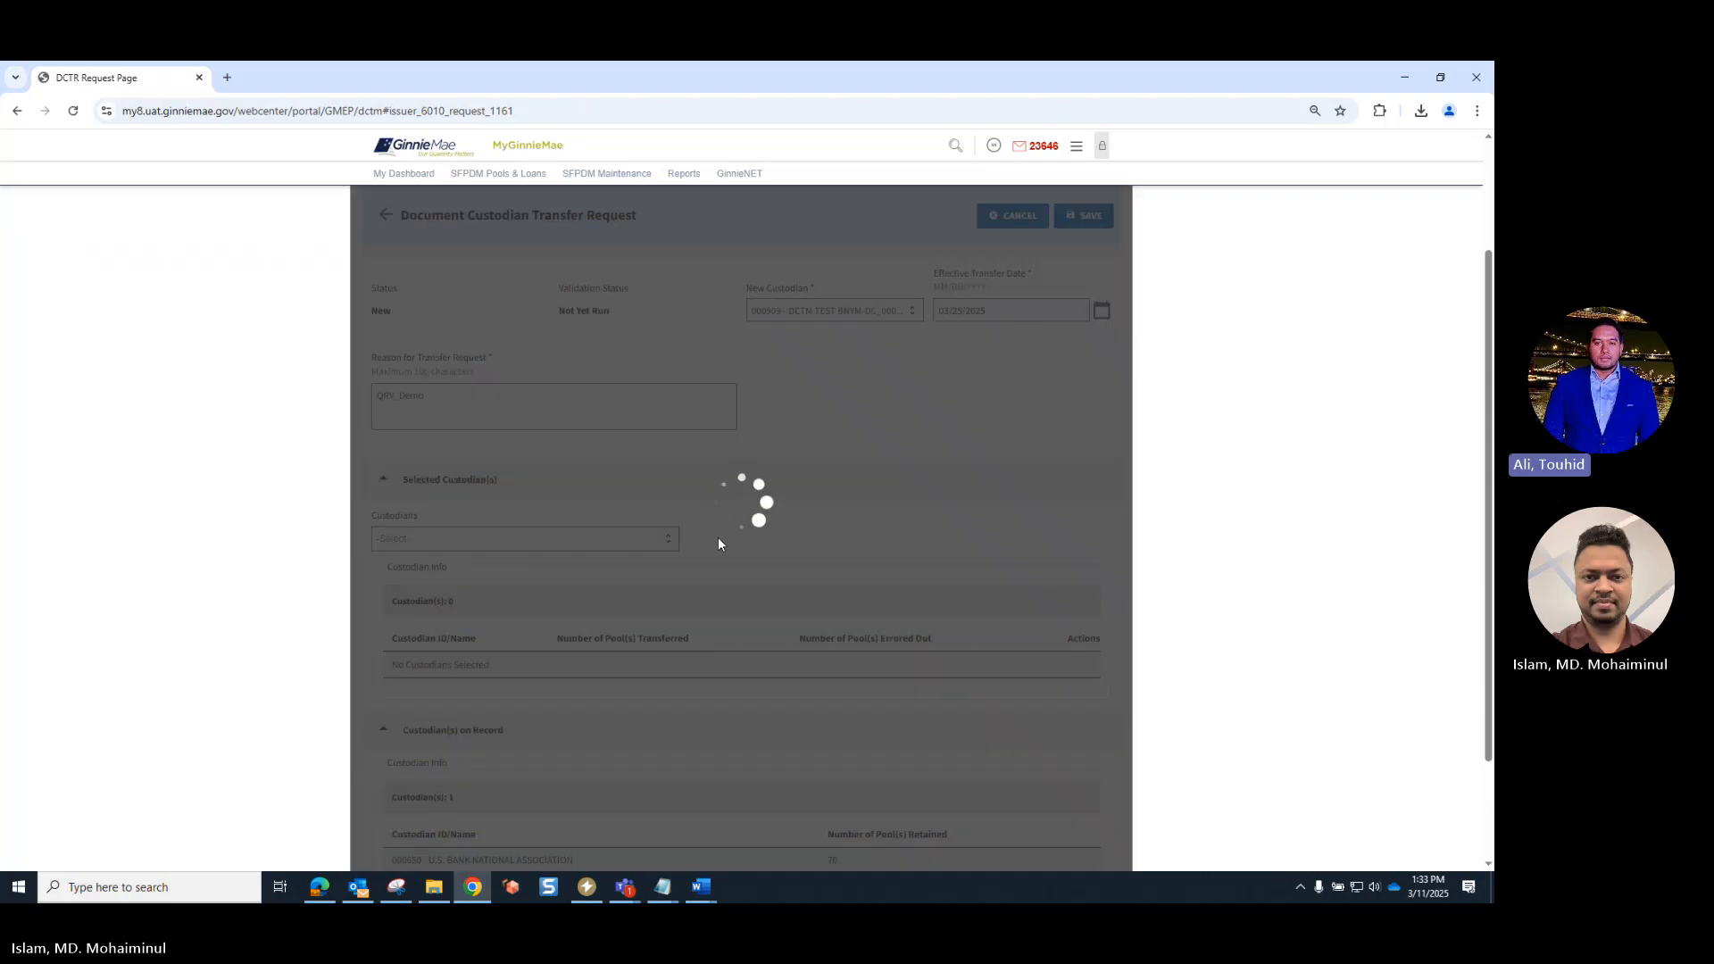
# - Open the pool selection for the added U.S. Bank custodian and check the actions offered for pools on record
pyautogui.scroll(-3, 835, 643)
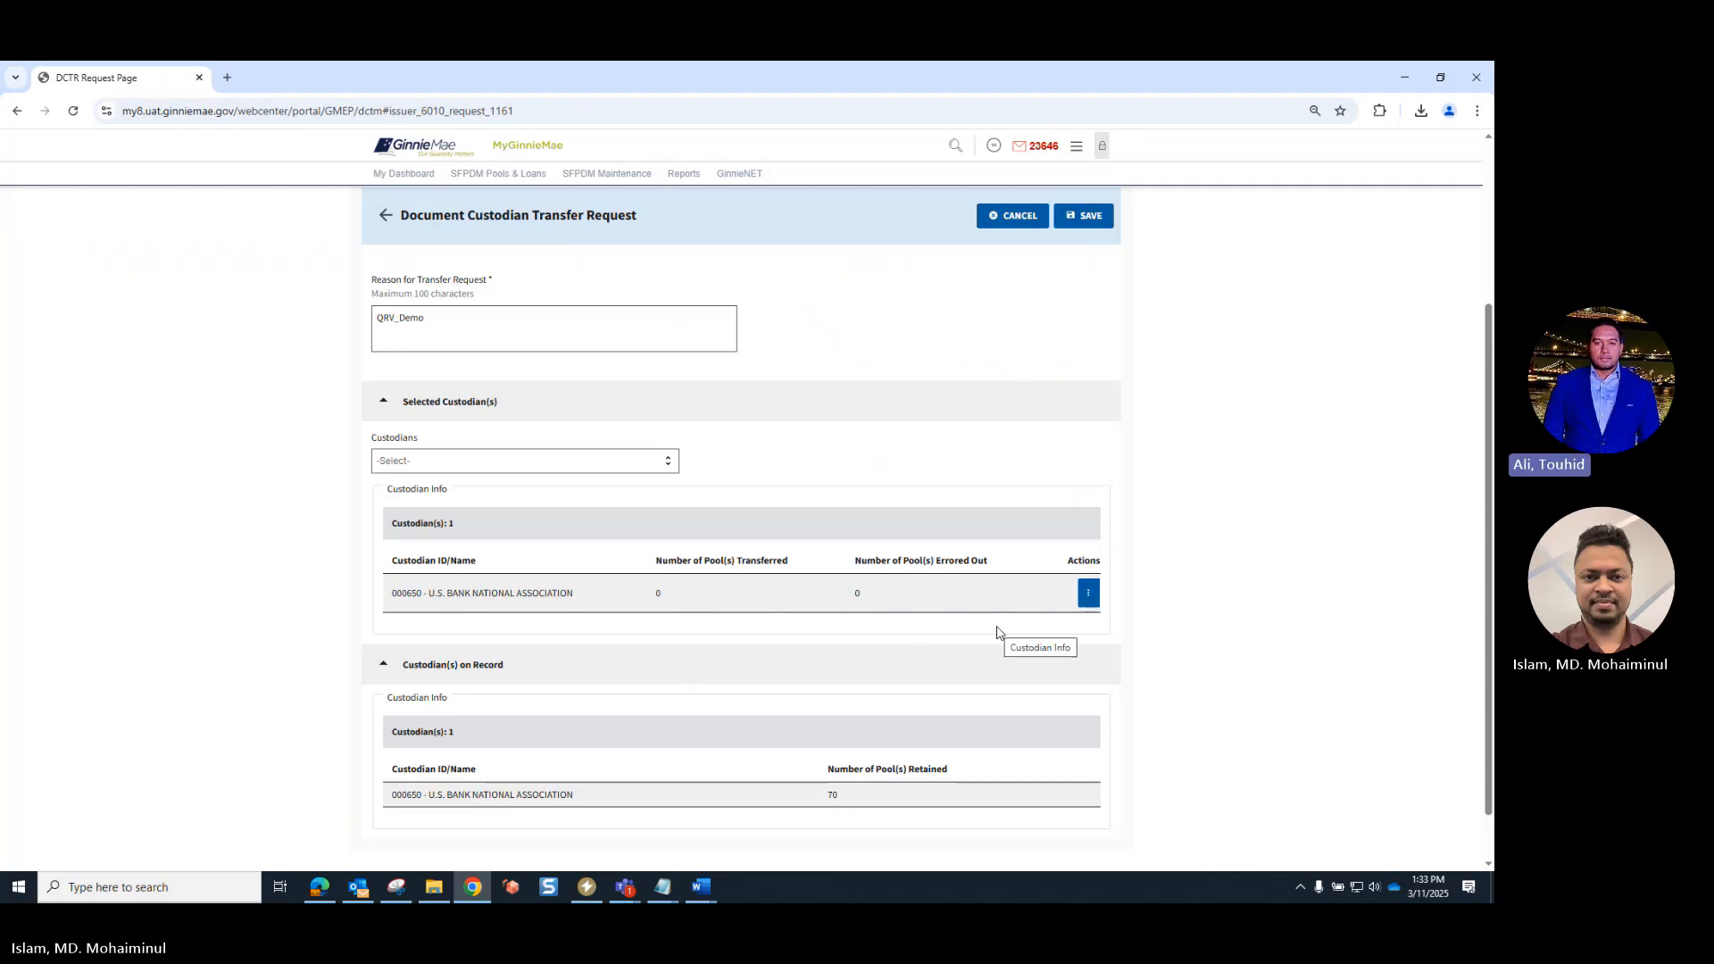
pyautogui.click(1088, 594)
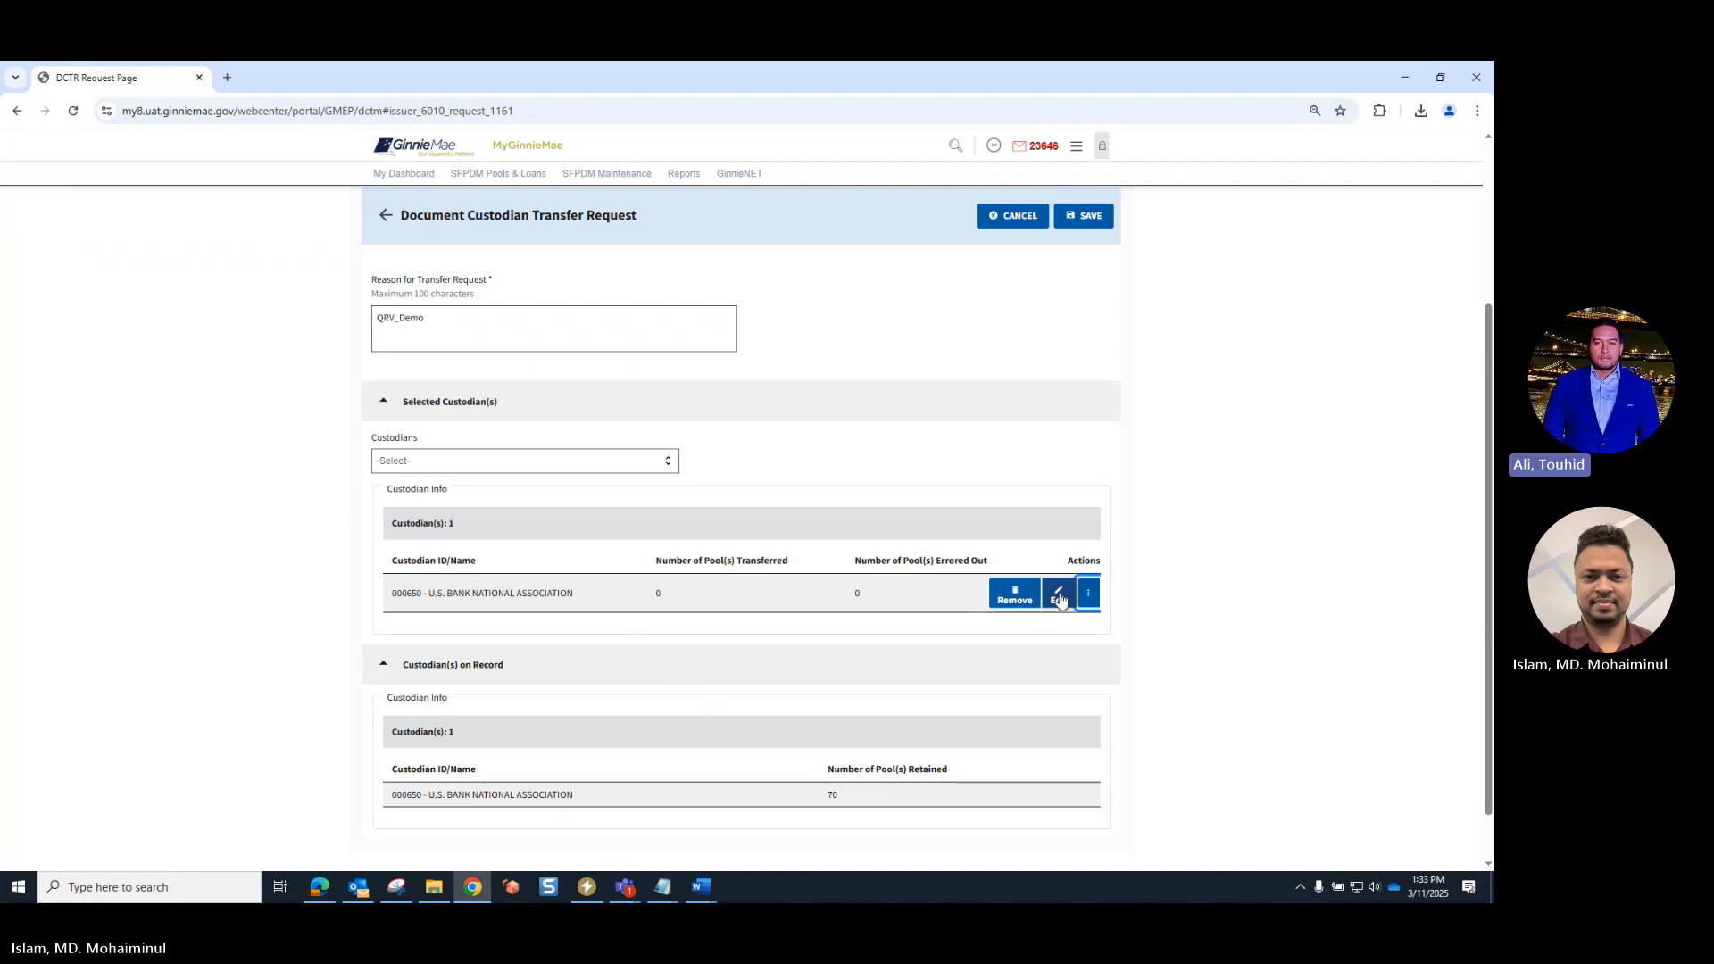
pyautogui.click(1060, 598)
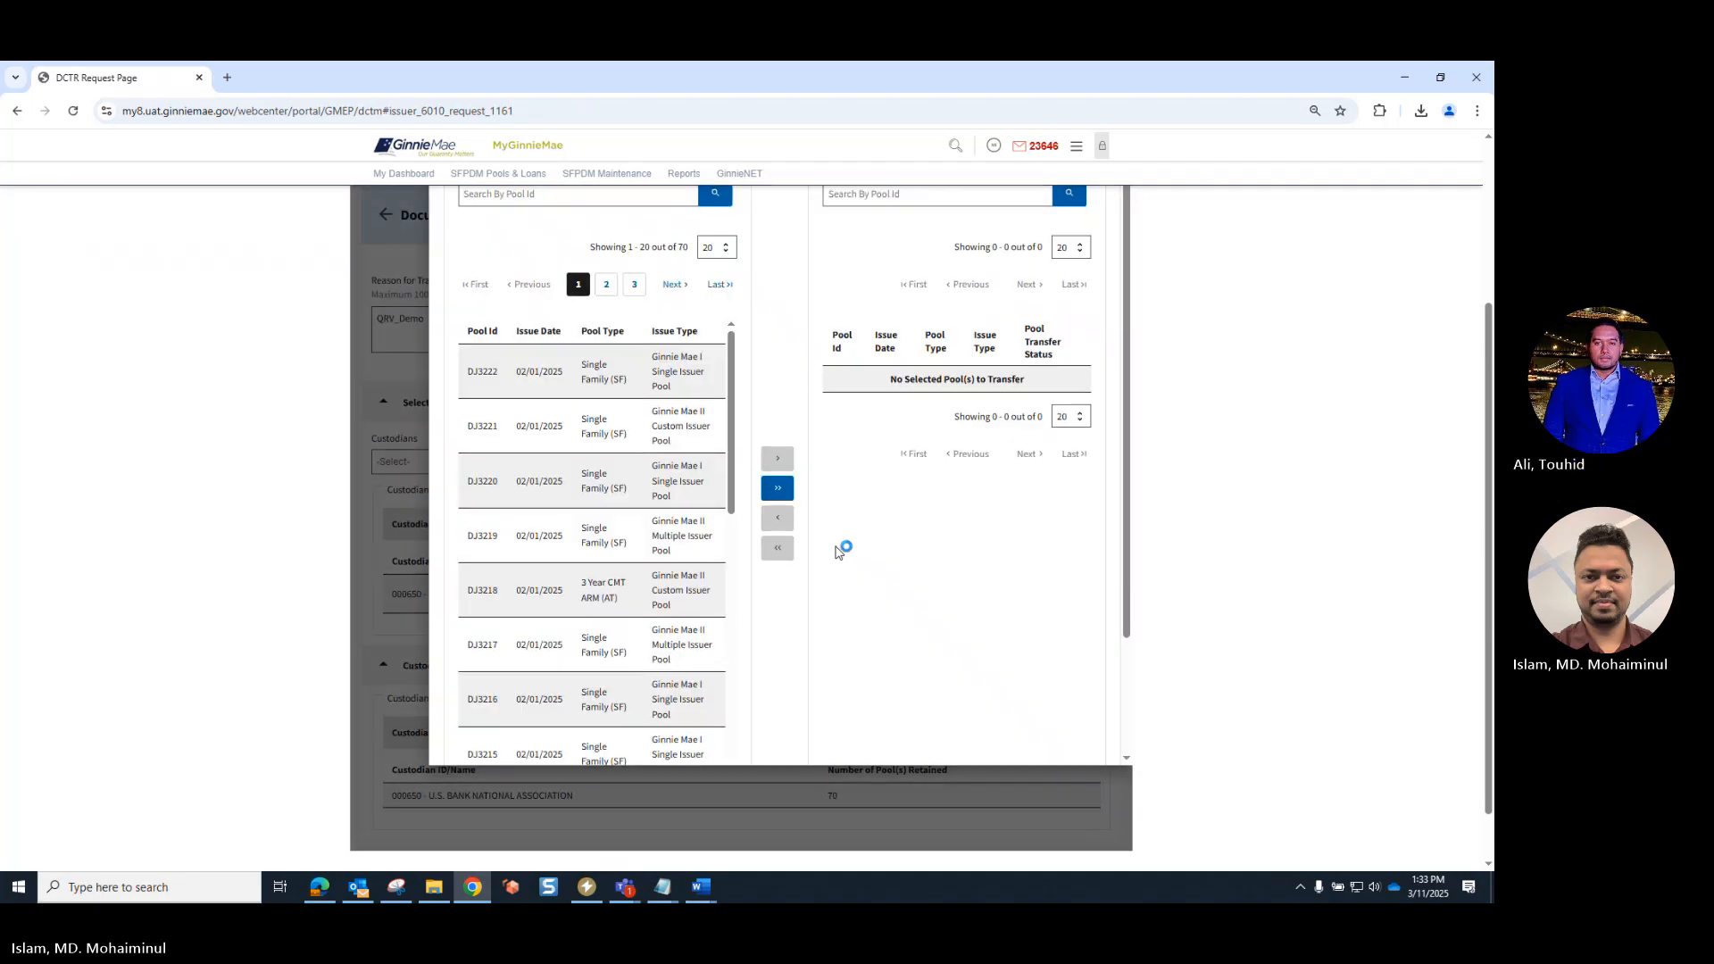
pyautogui.scroll(-1, 837, 541)
pyautogui.scroll(1, 837, 540)
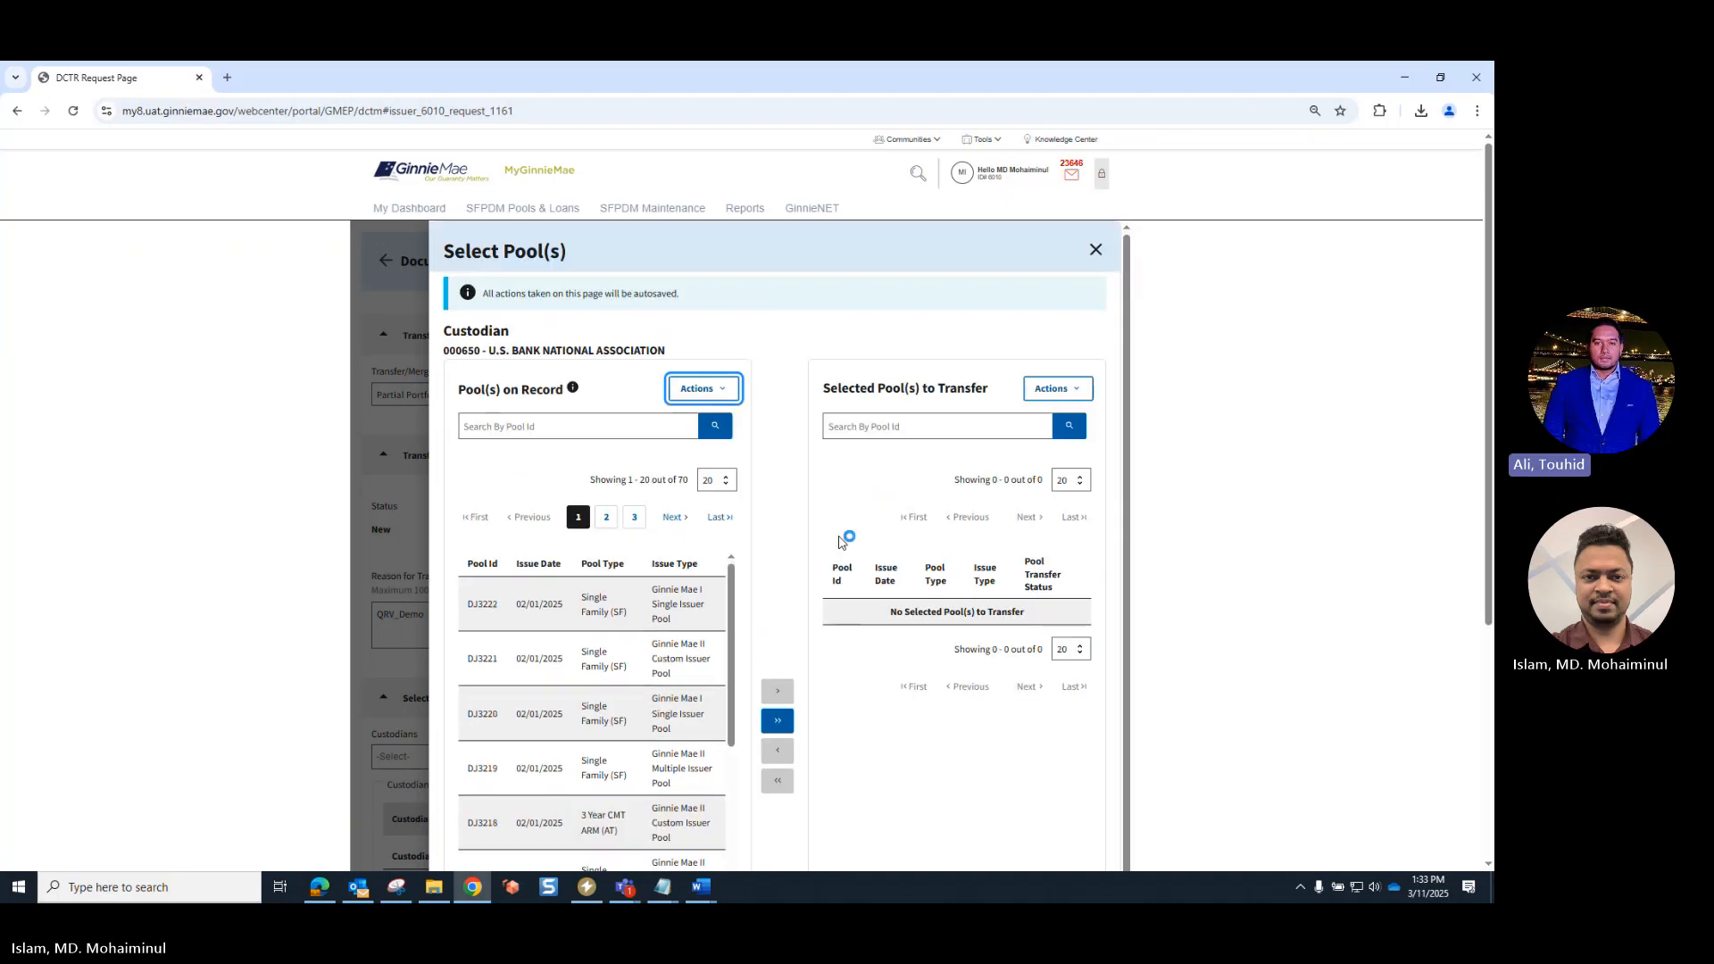
pyautogui.click(726, 393)
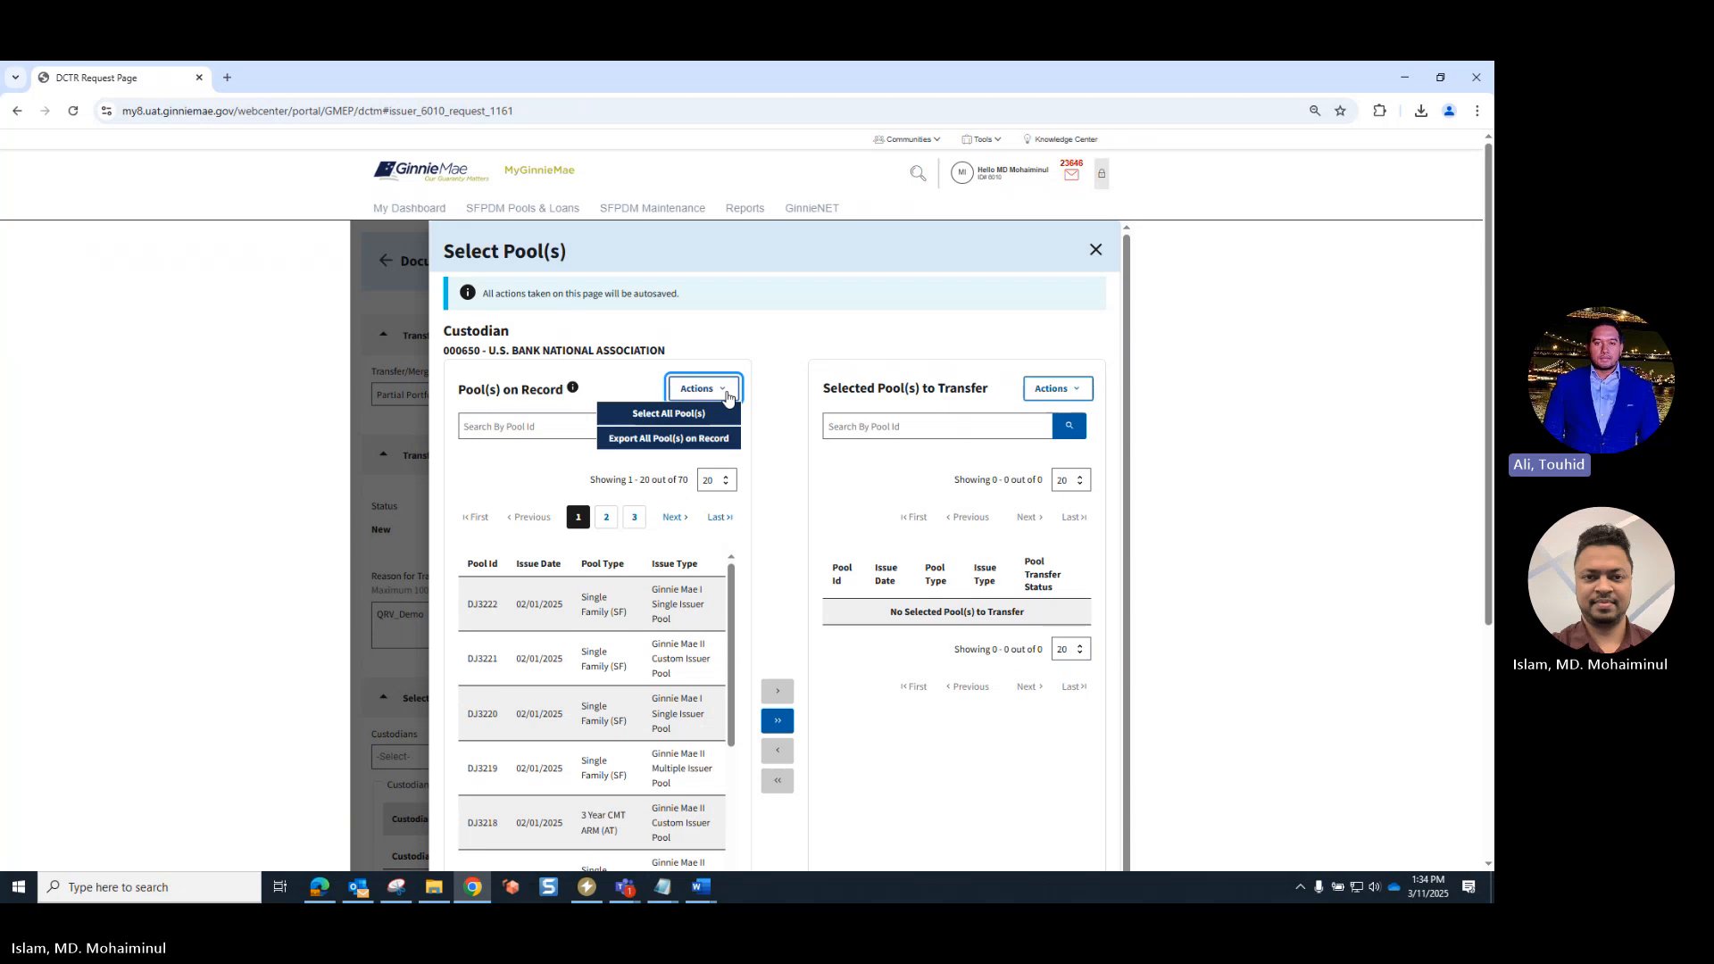
pyautogui.click(726, 392)
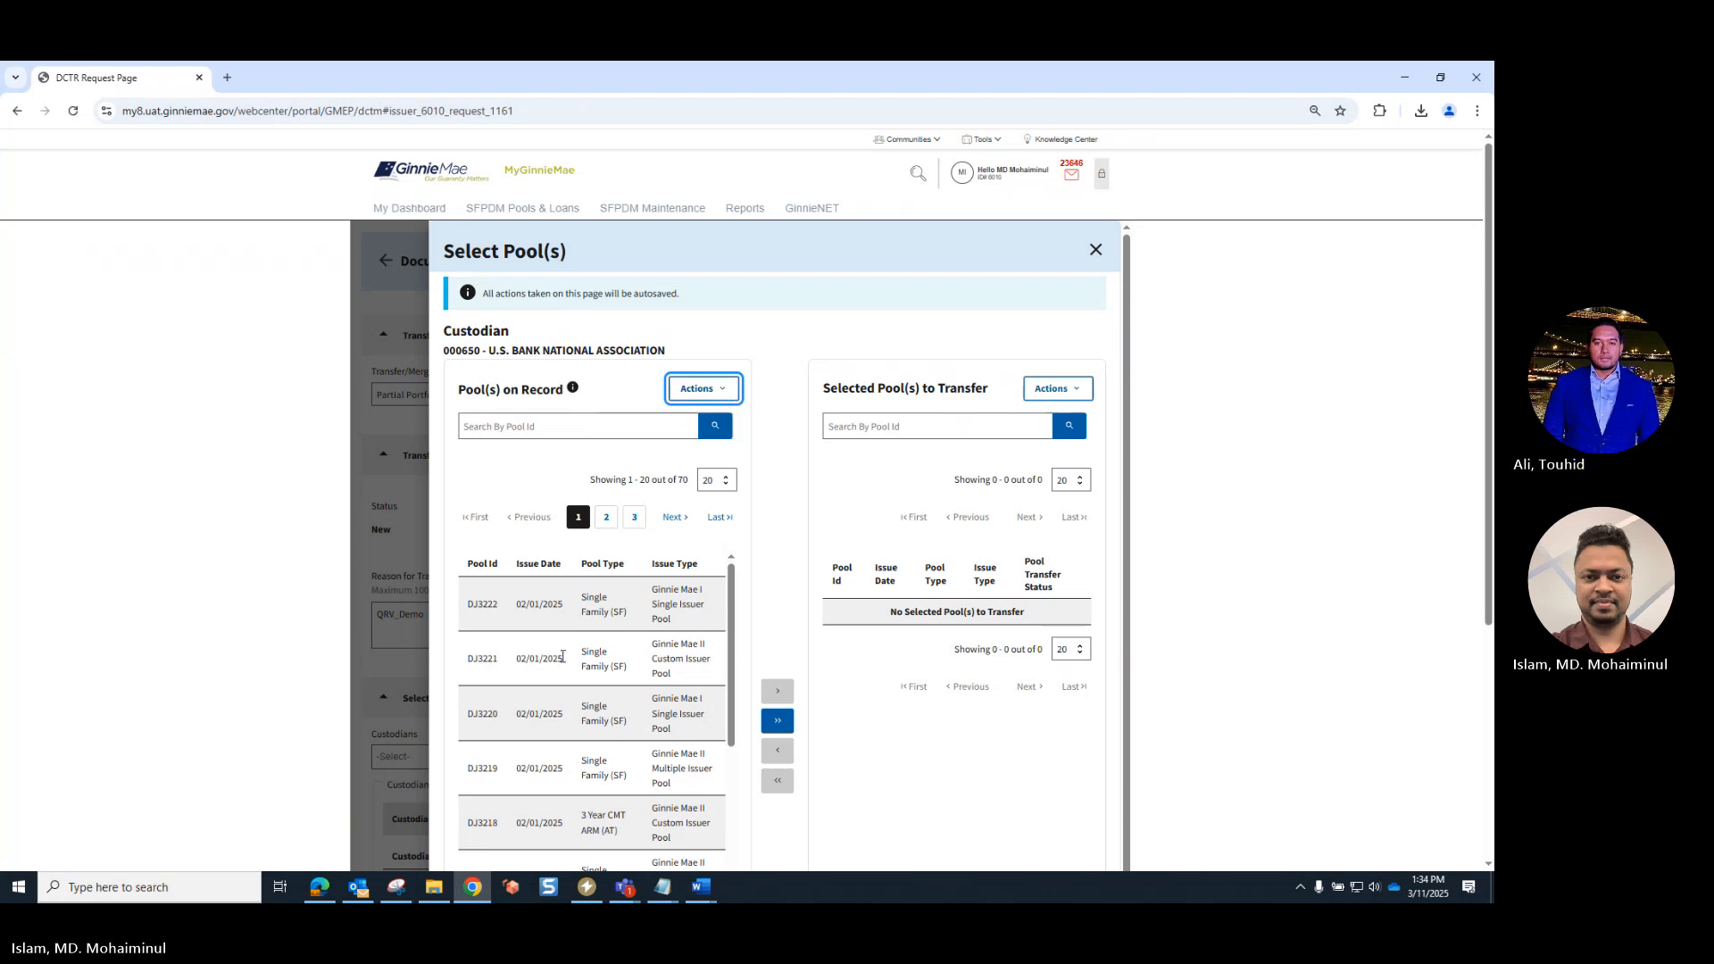
# - Move pool DJ3205 into the selected pools to transfer, check the actions offered there, and close the pool selection
pyautogui.scroll(-2, 526, 703)
pyautogui.scroll(-4, 526, 702)
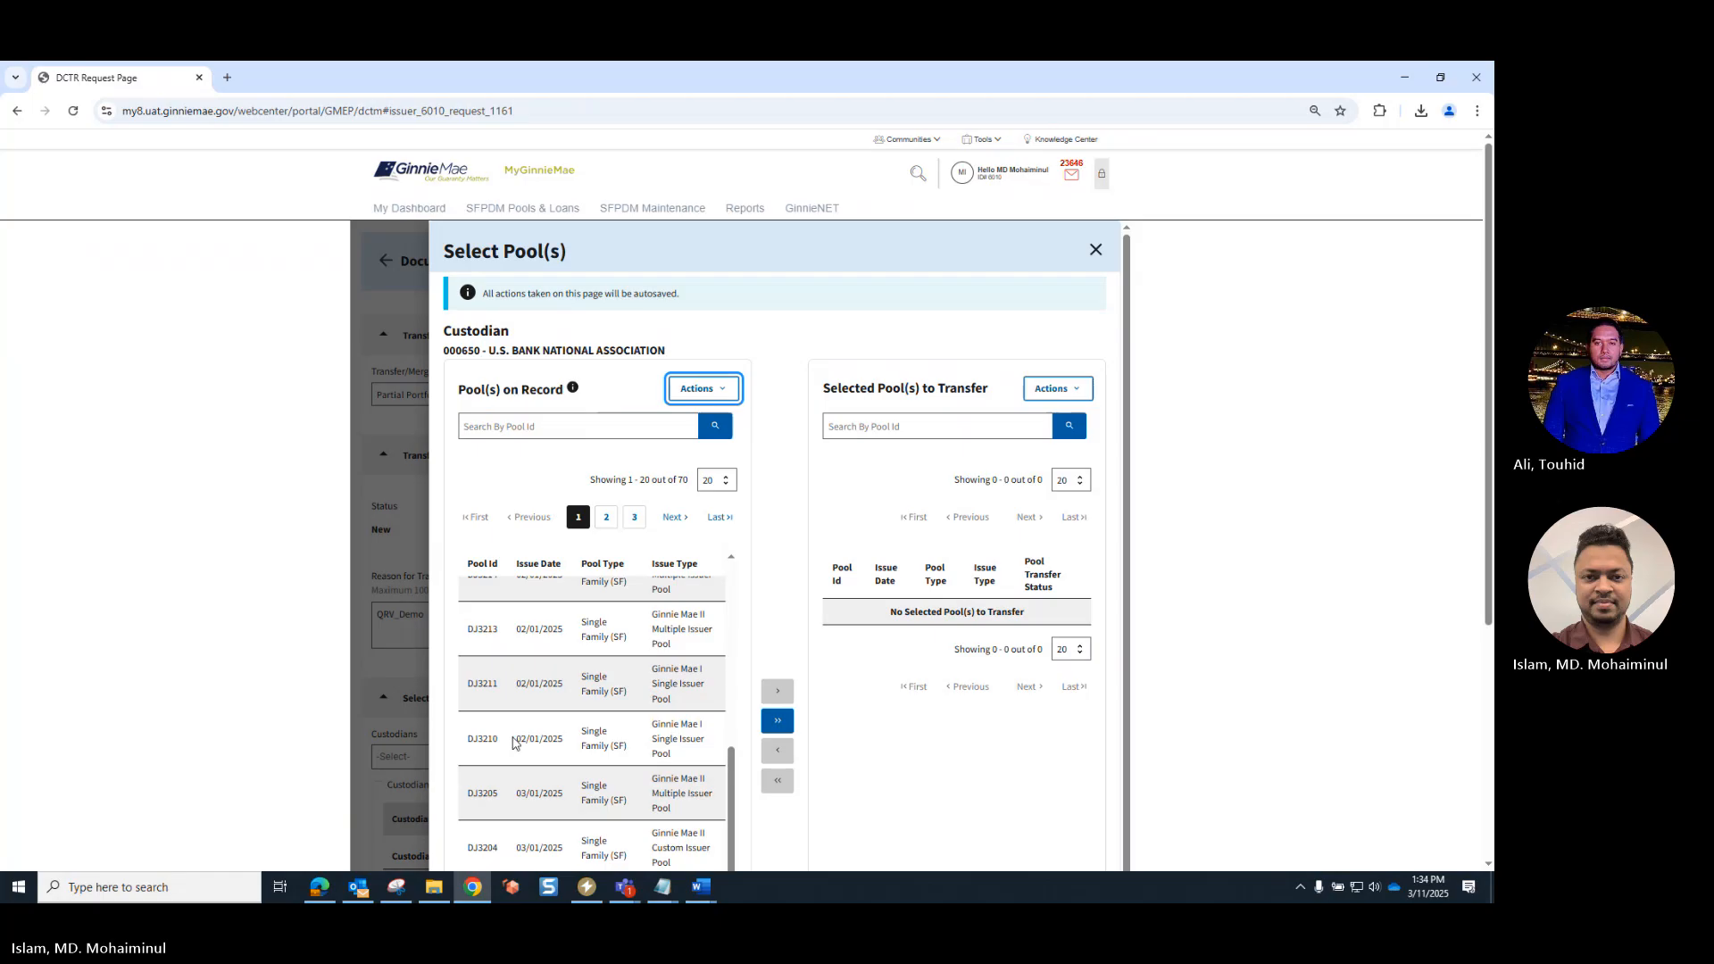
pyautogui.scroll(-1, 513, 743)
pyautogui.click(498, 727)
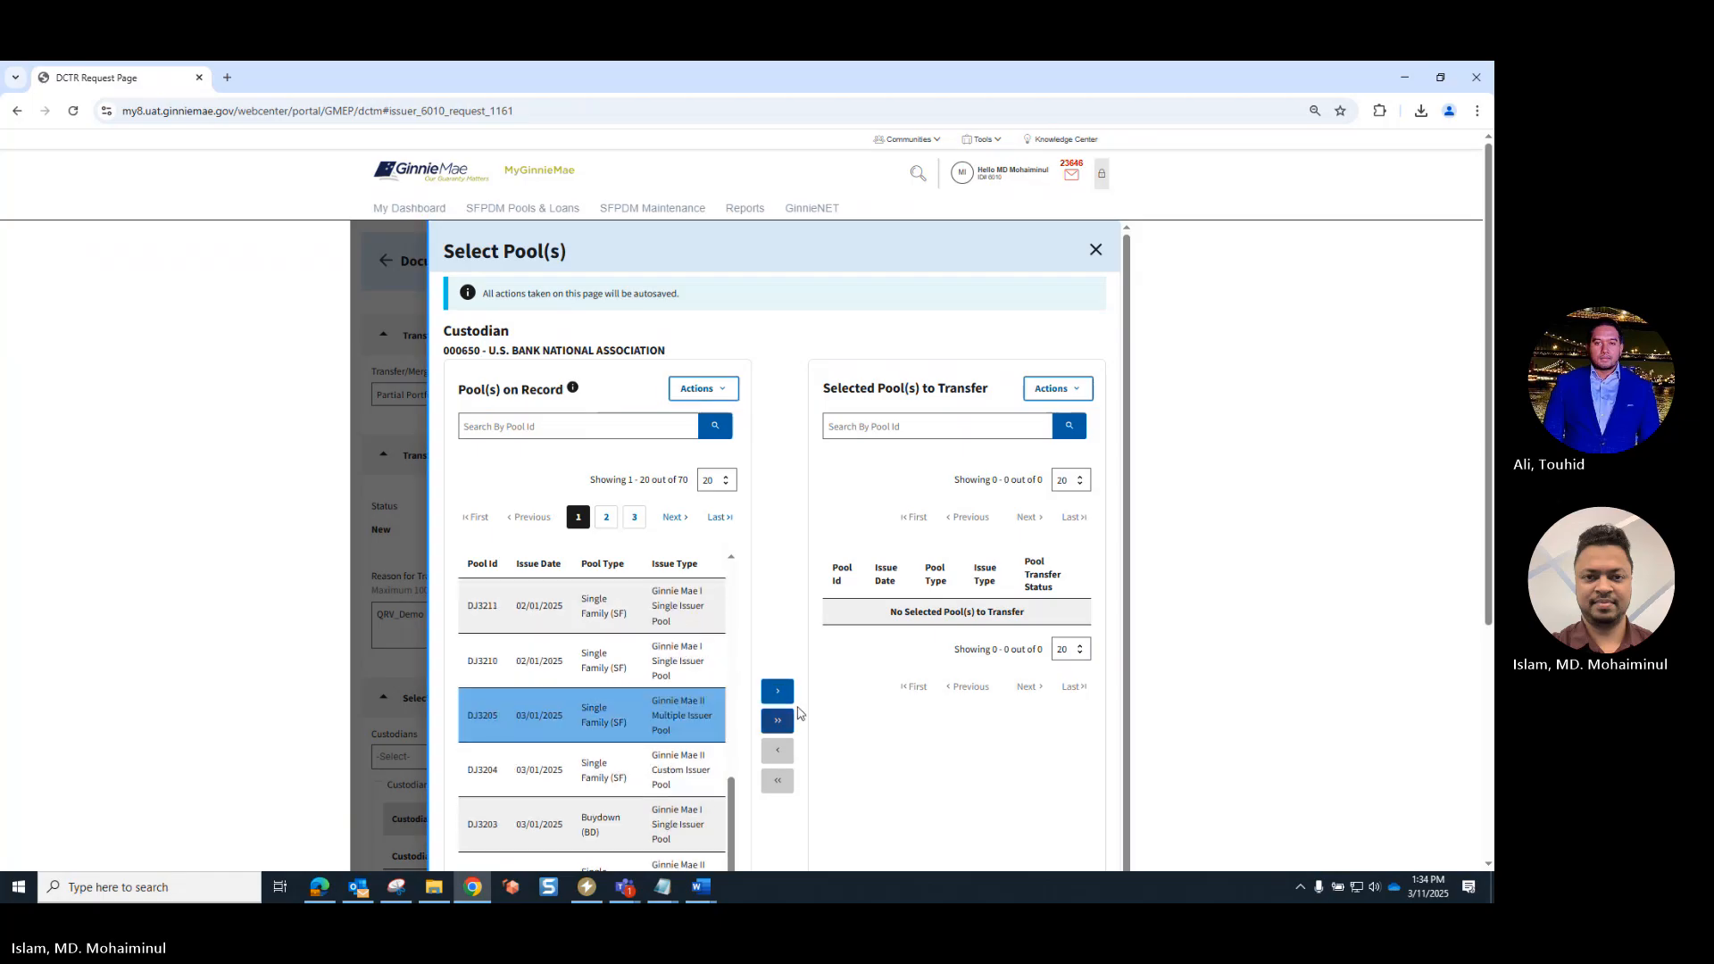
pyautogui.click(778, 693)
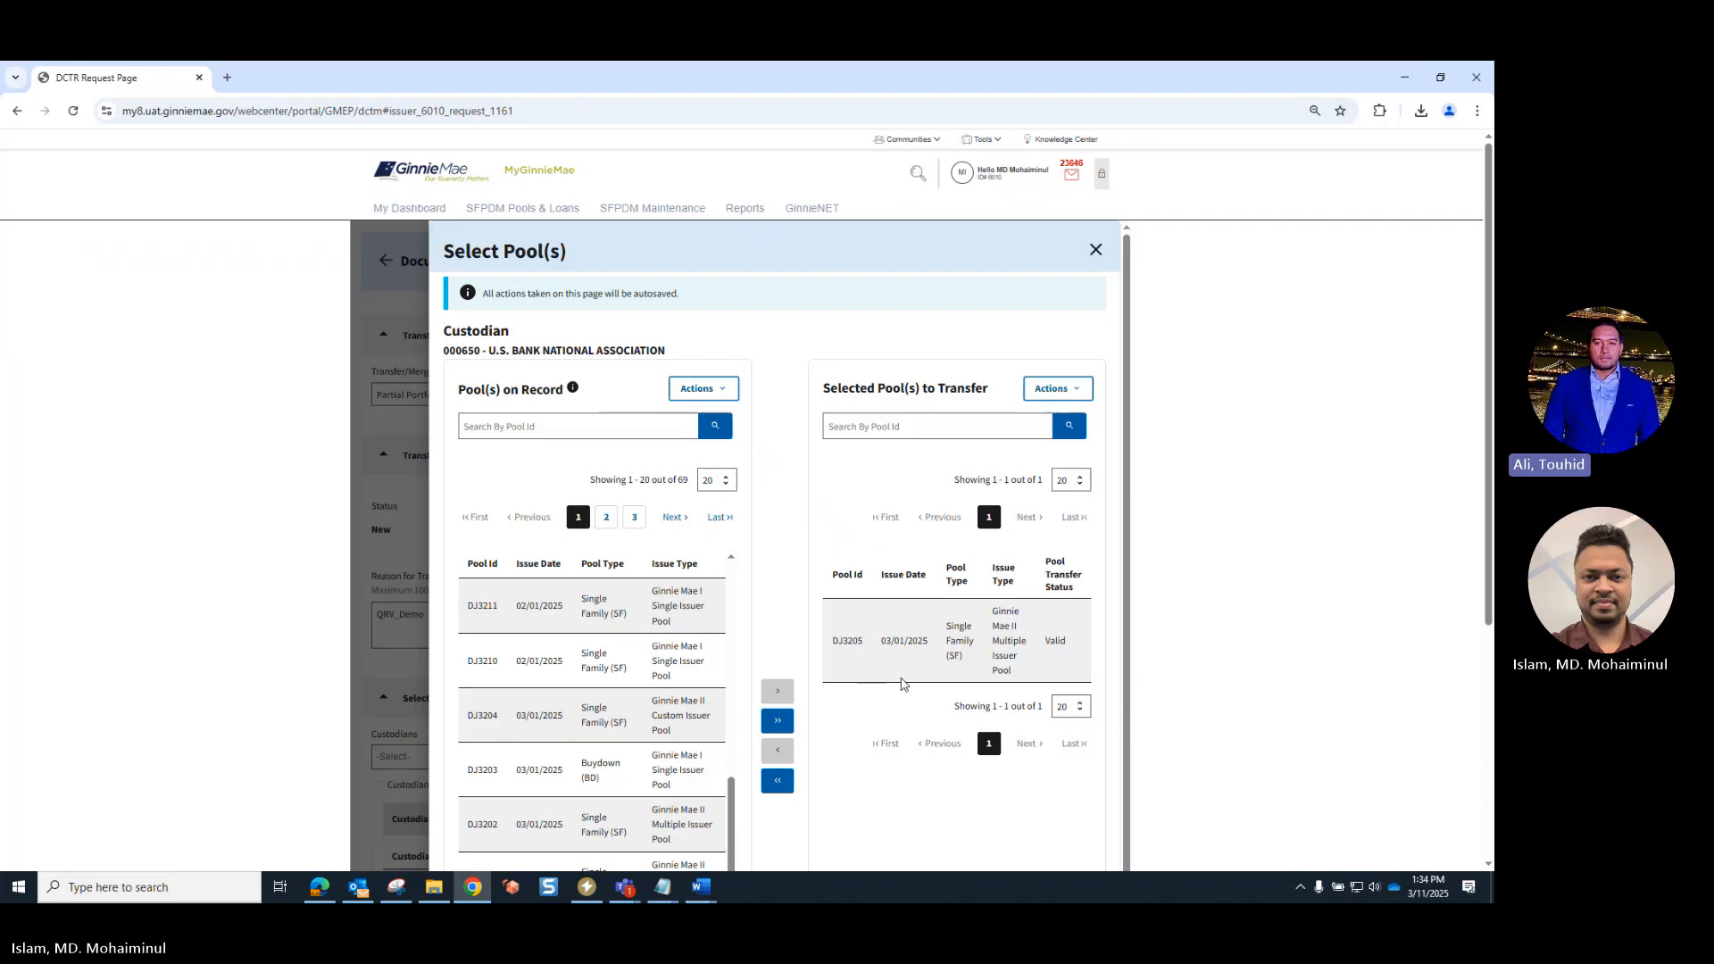
pyautogui.click(1076, 396)
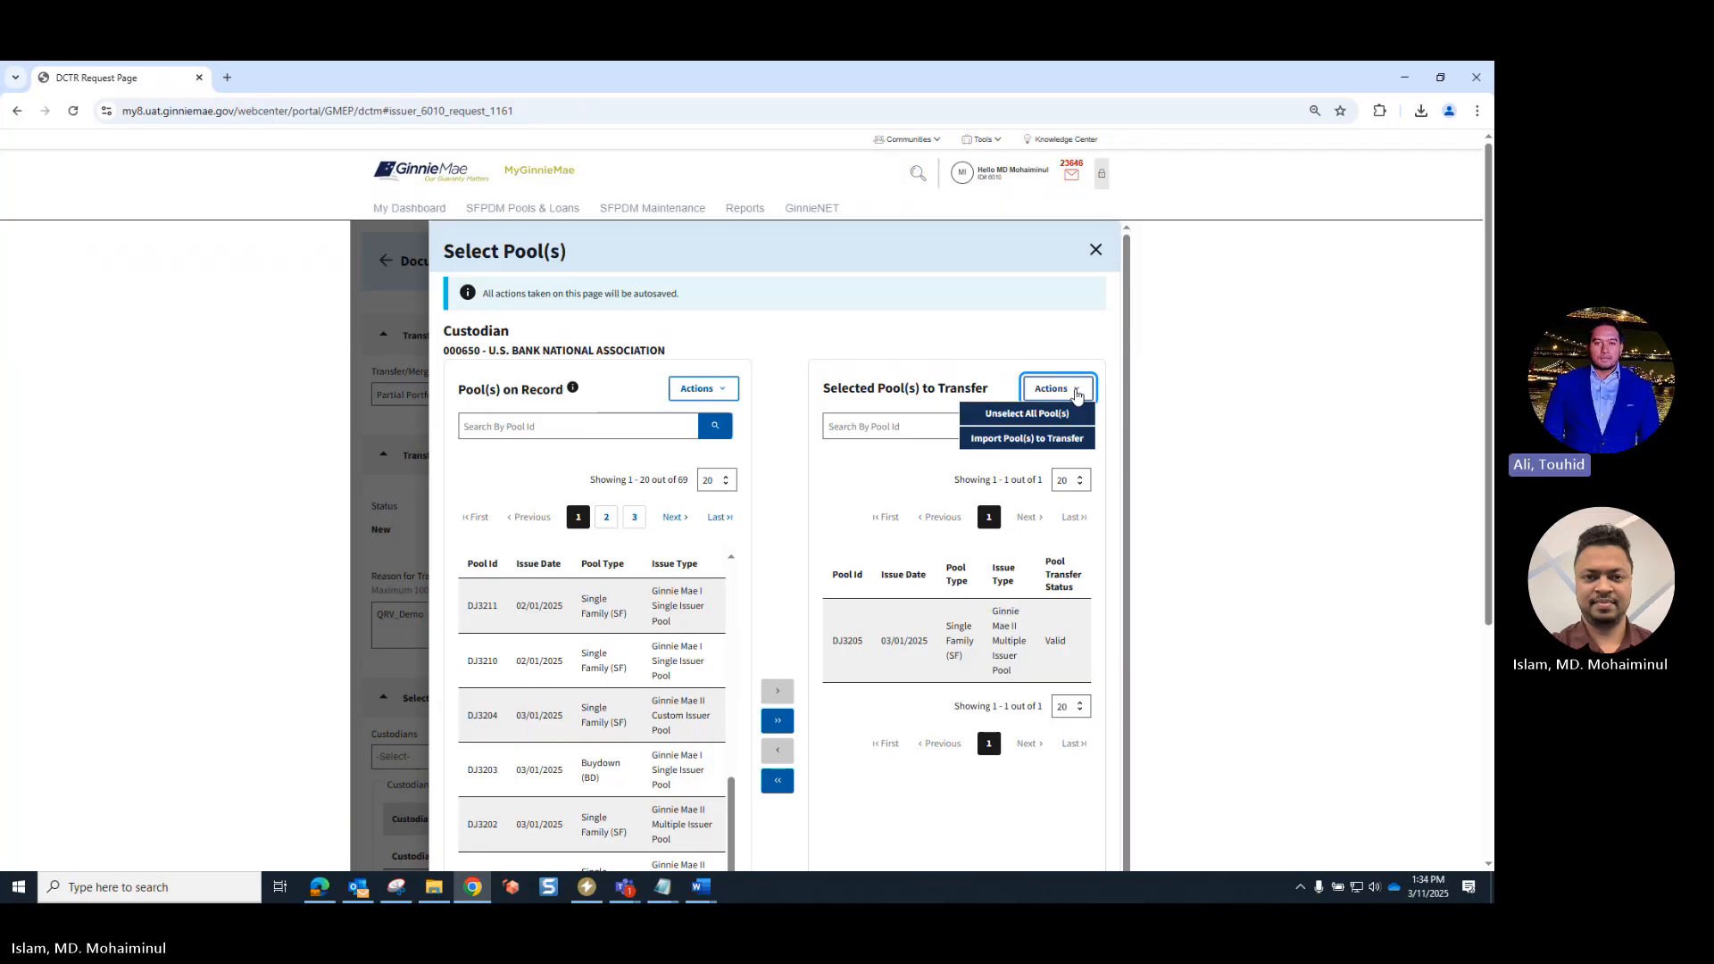
pyautogui.click(1152, 417)
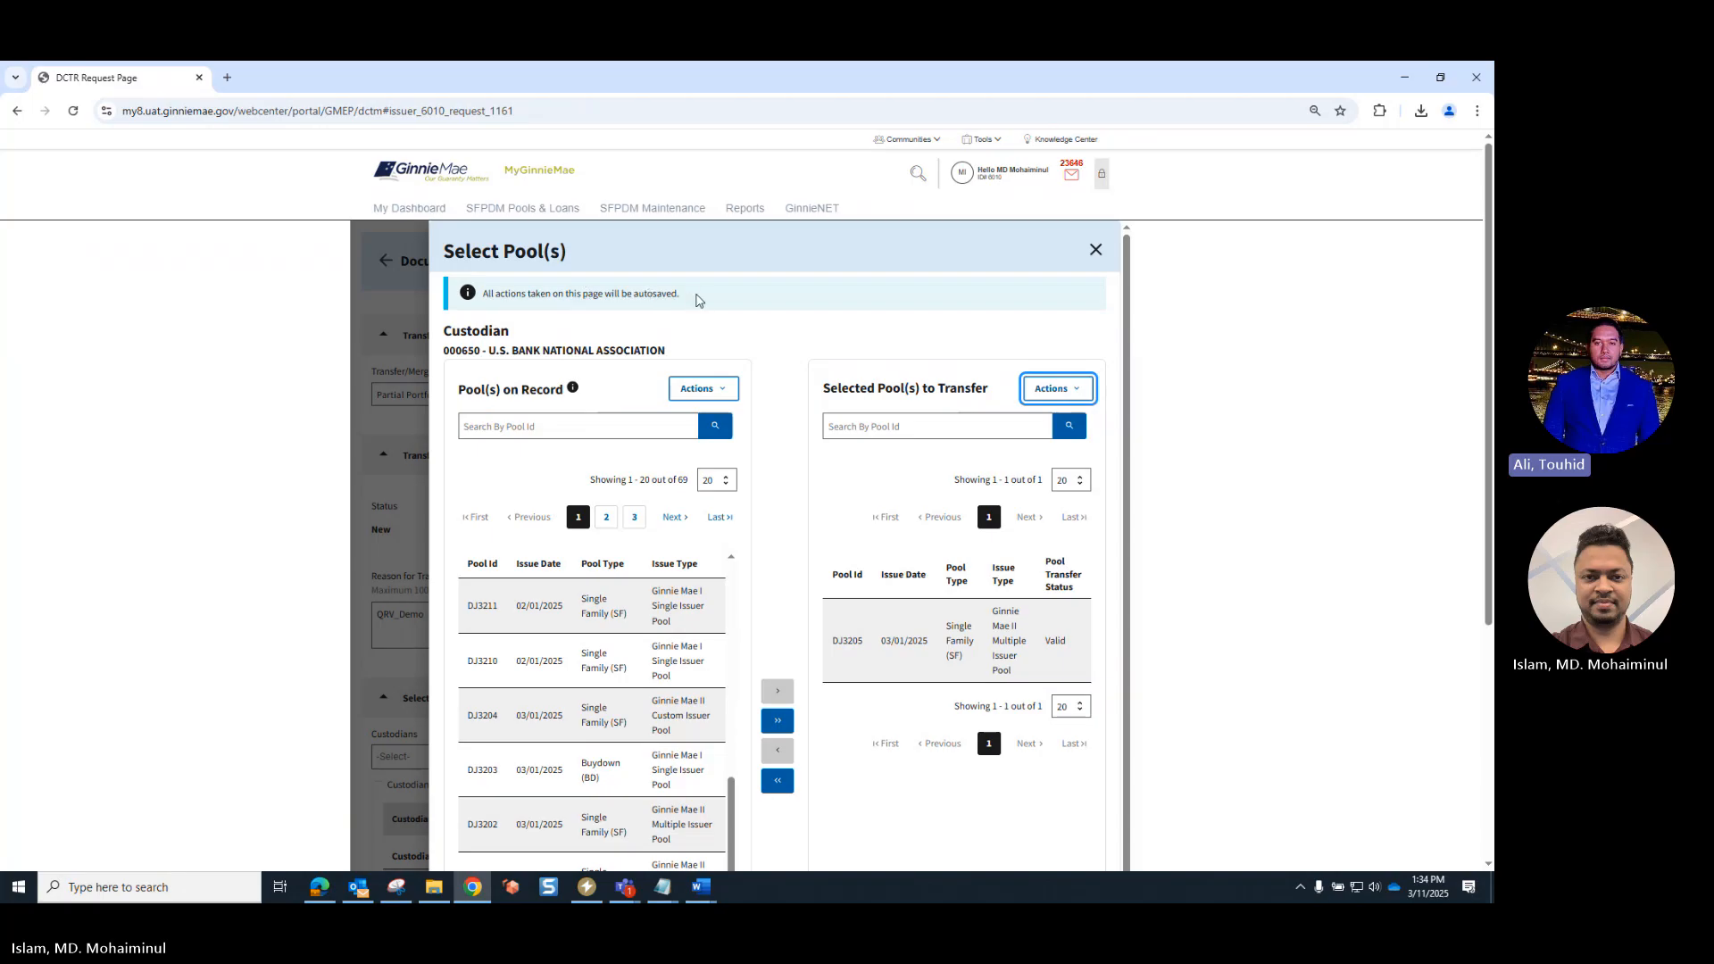
pyautogui.click(1094, 251)
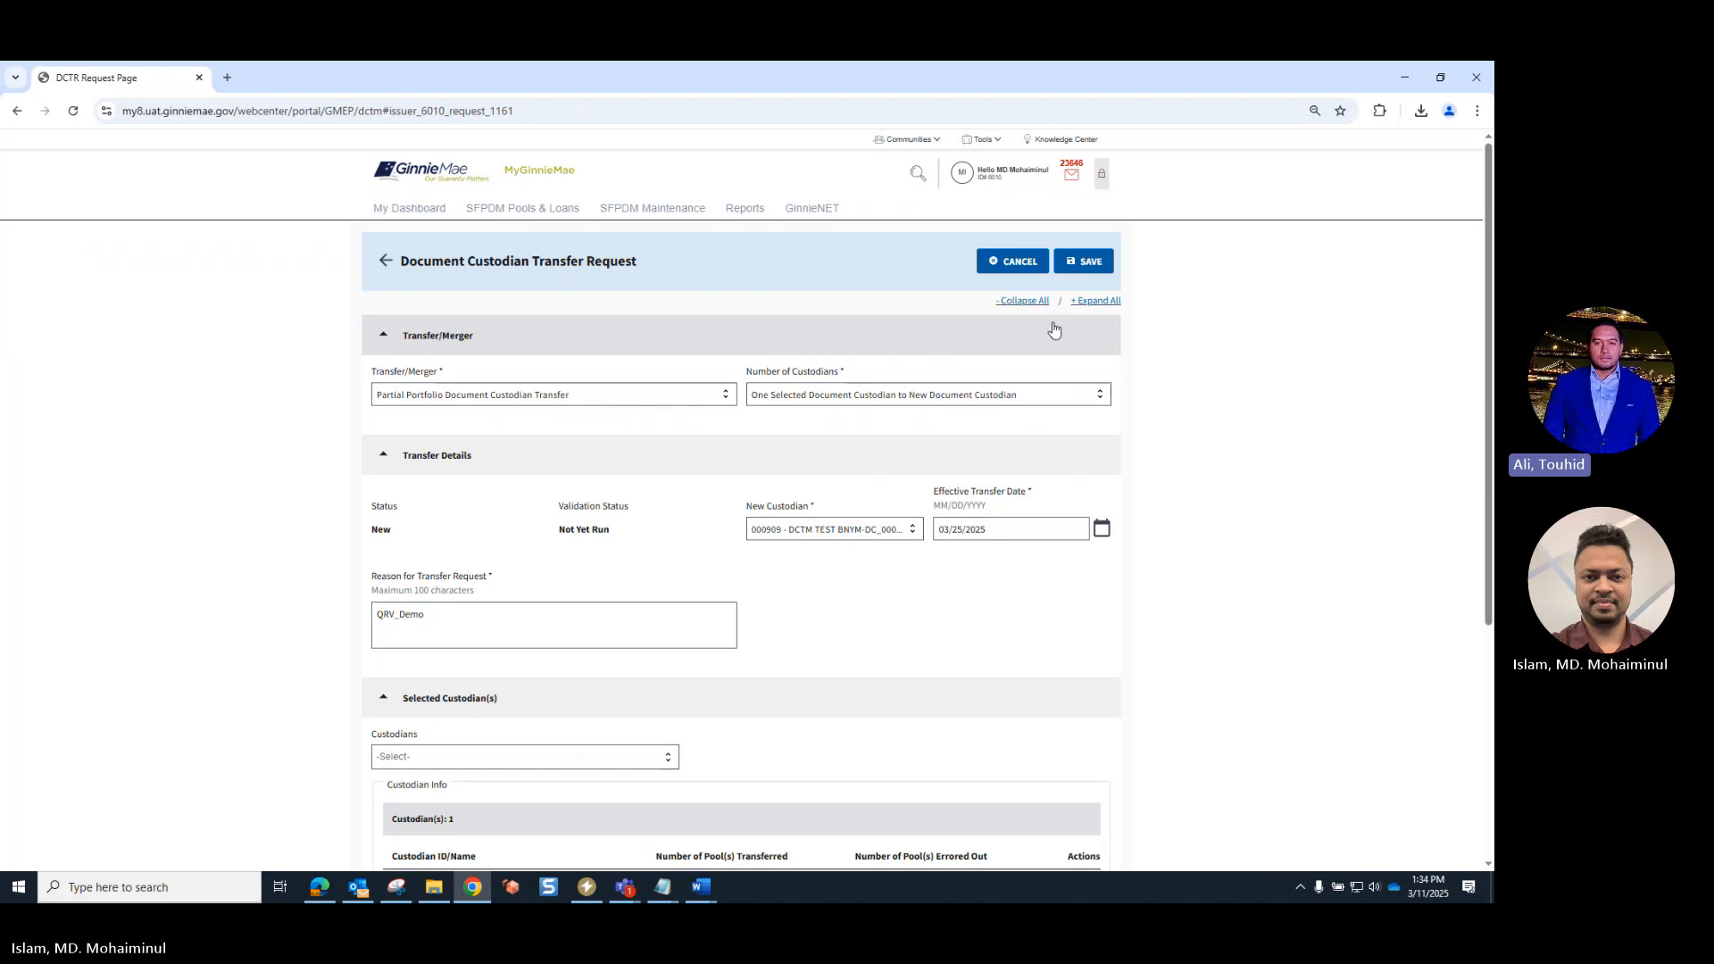
# - Save the transfer request and check the request number in its heading
pyautogui.click(1090, 263)
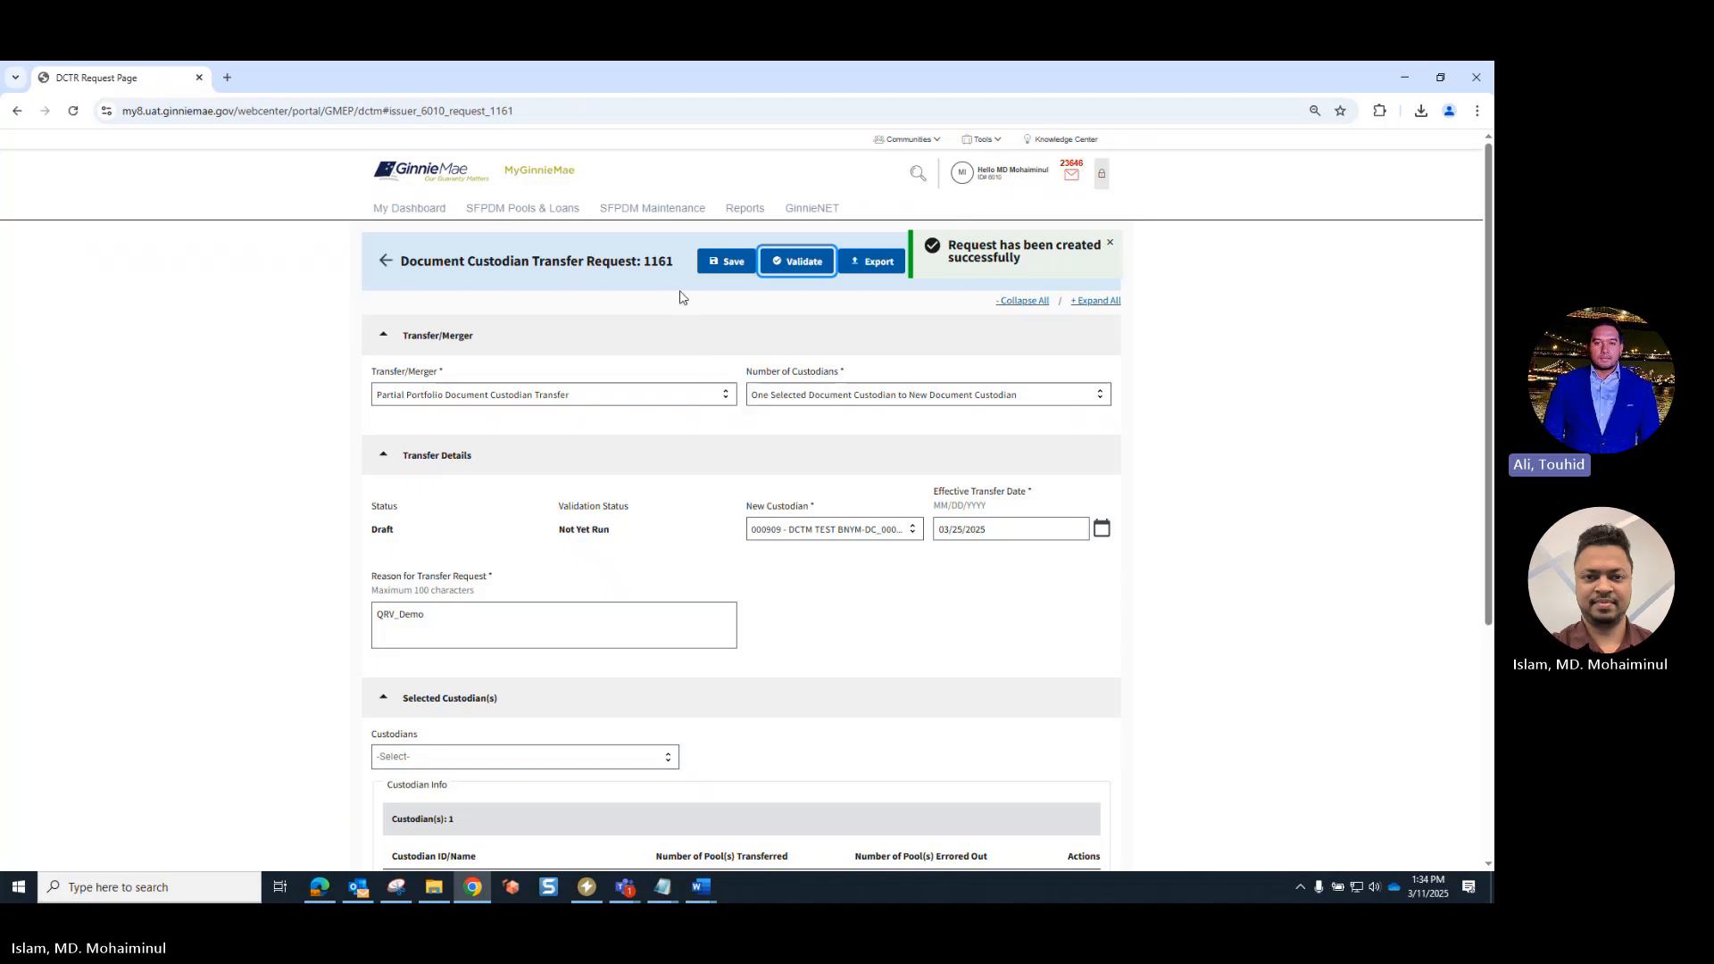
pyautogui.moveTo(676, 262); pyautogui.dragTo(644, 263)
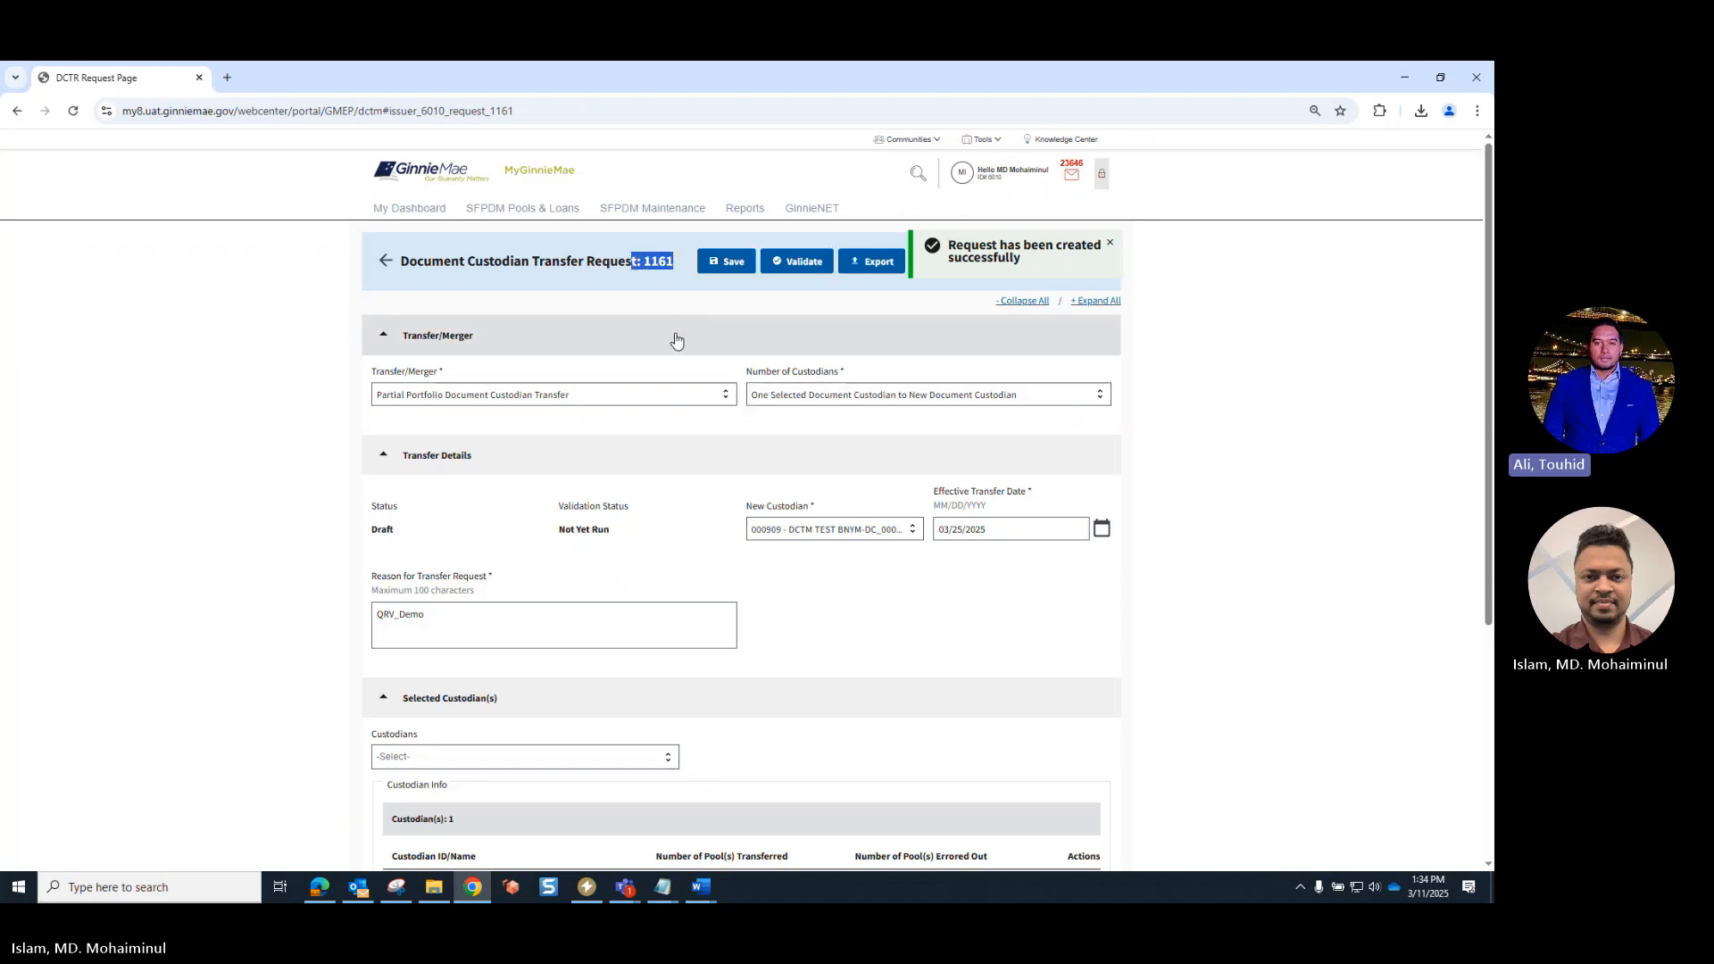
pyautogui.click(688, 309)
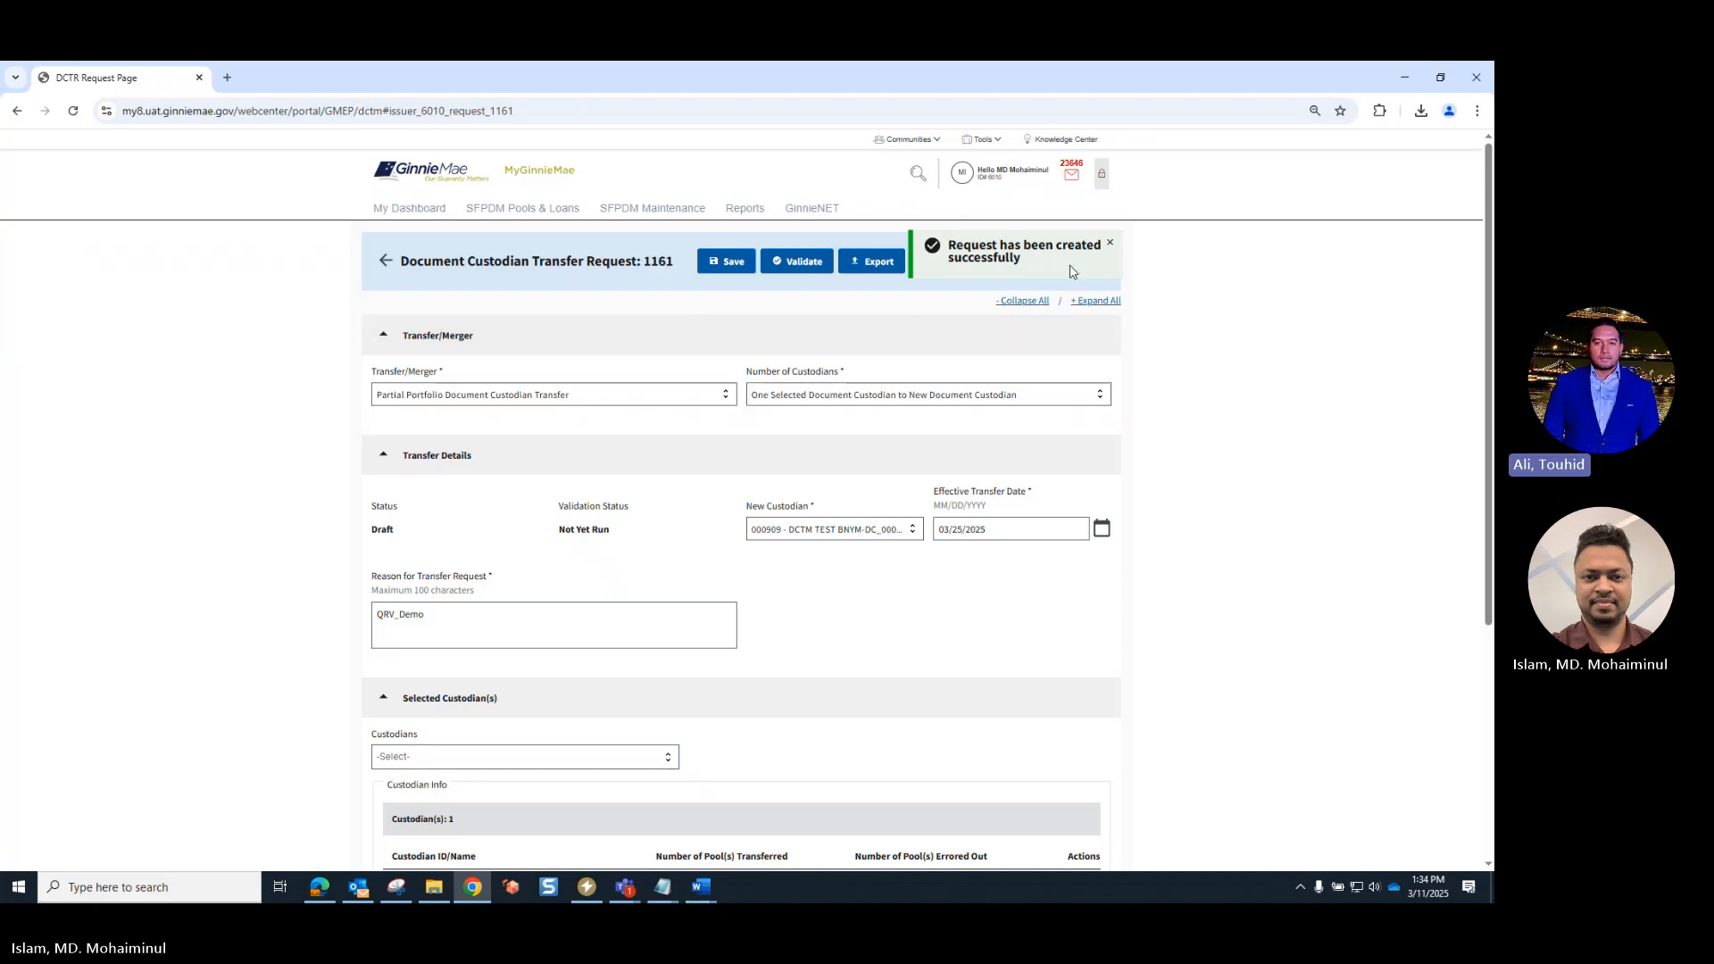
# - Validate the saved transfer request, check its validation status, and dismiss the notifications
pyautogui.click(1110, 244)
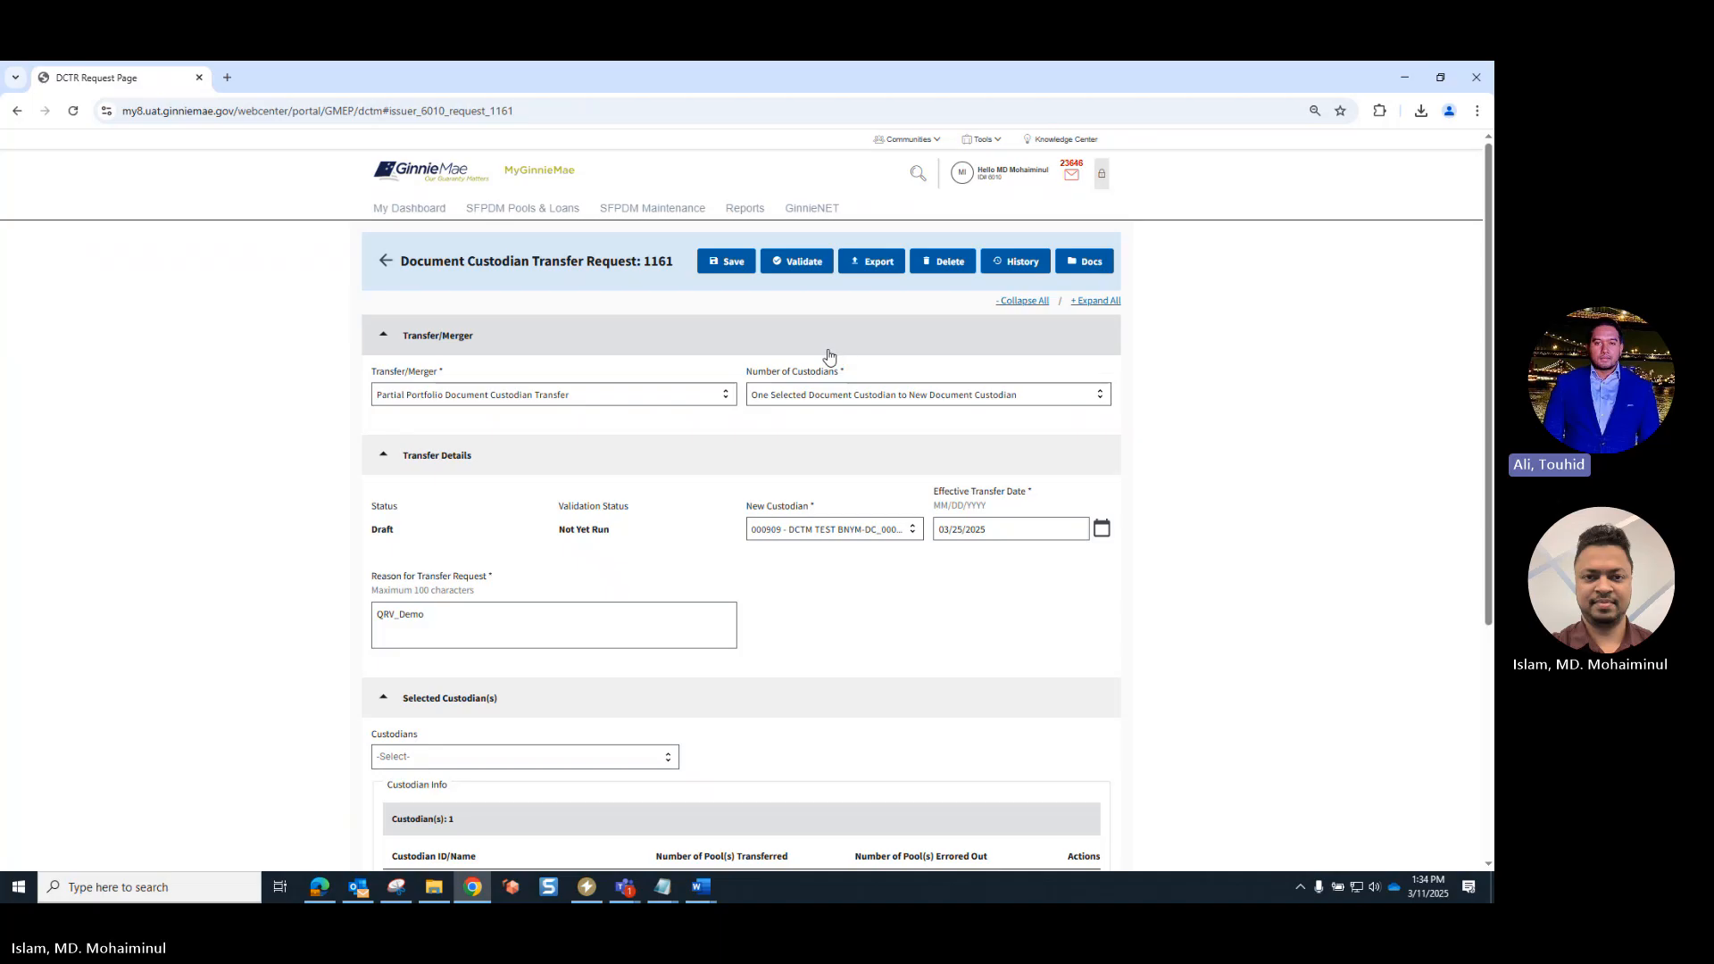
pyautogui.click(801, 272)
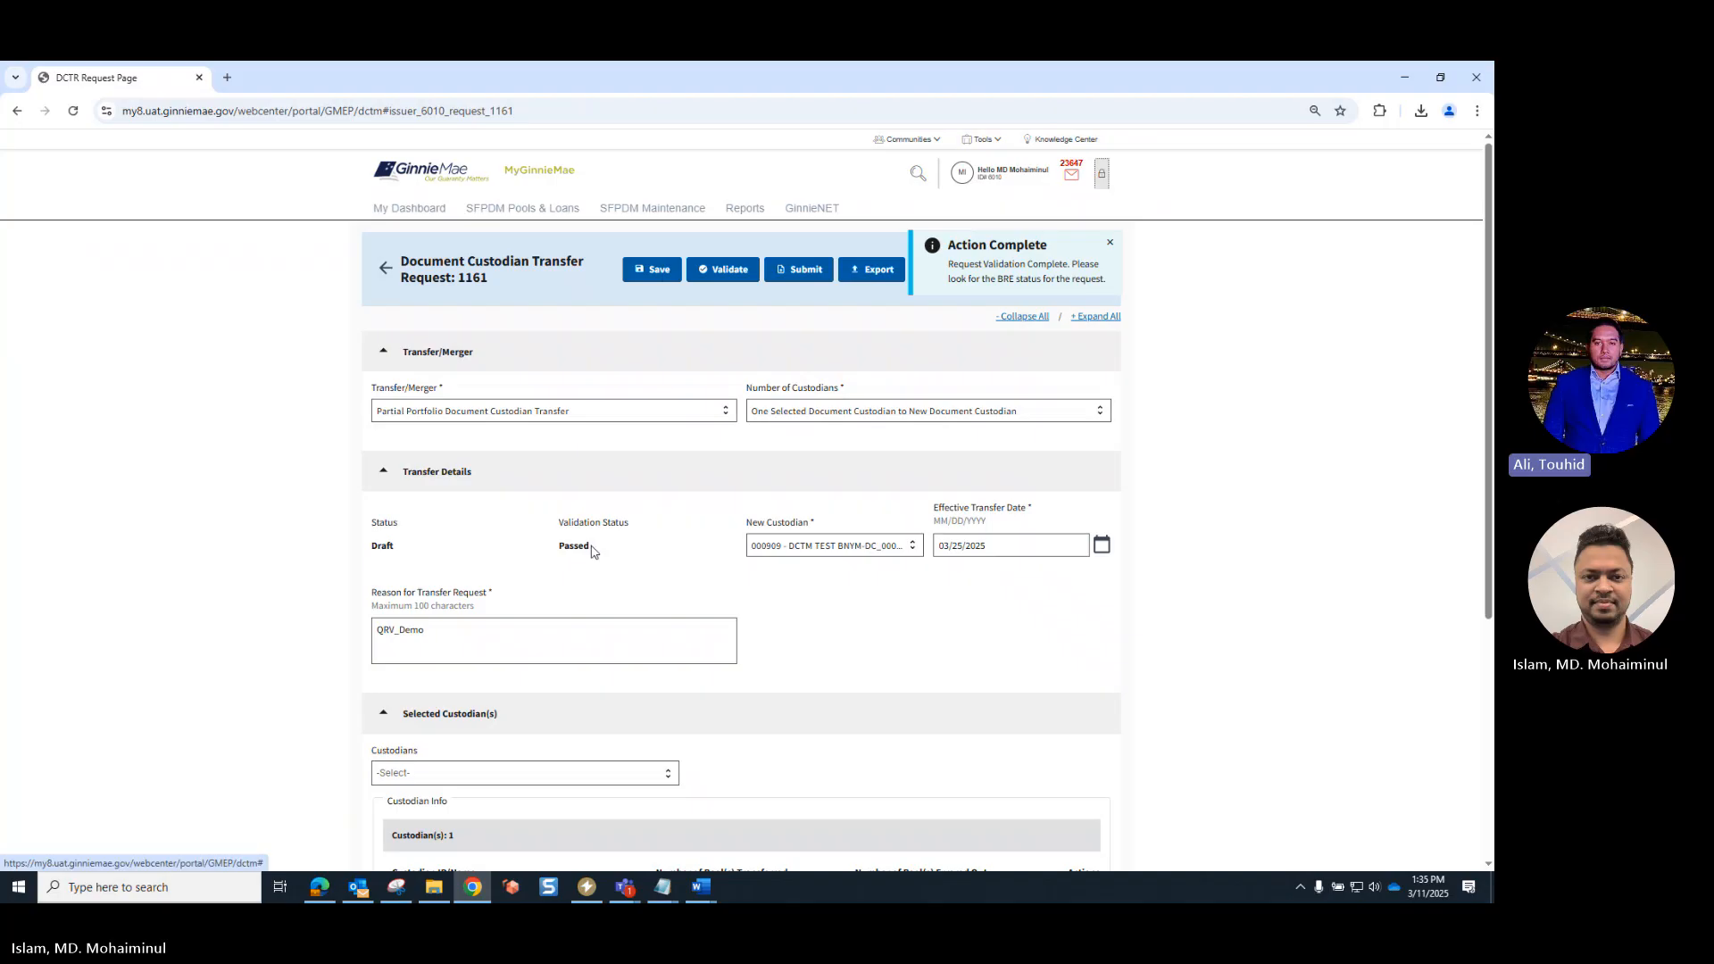
pyautogui.moveTo(591, 549); pyautogui.dragTo(557, 546)
pyautogui.click(647, 565)
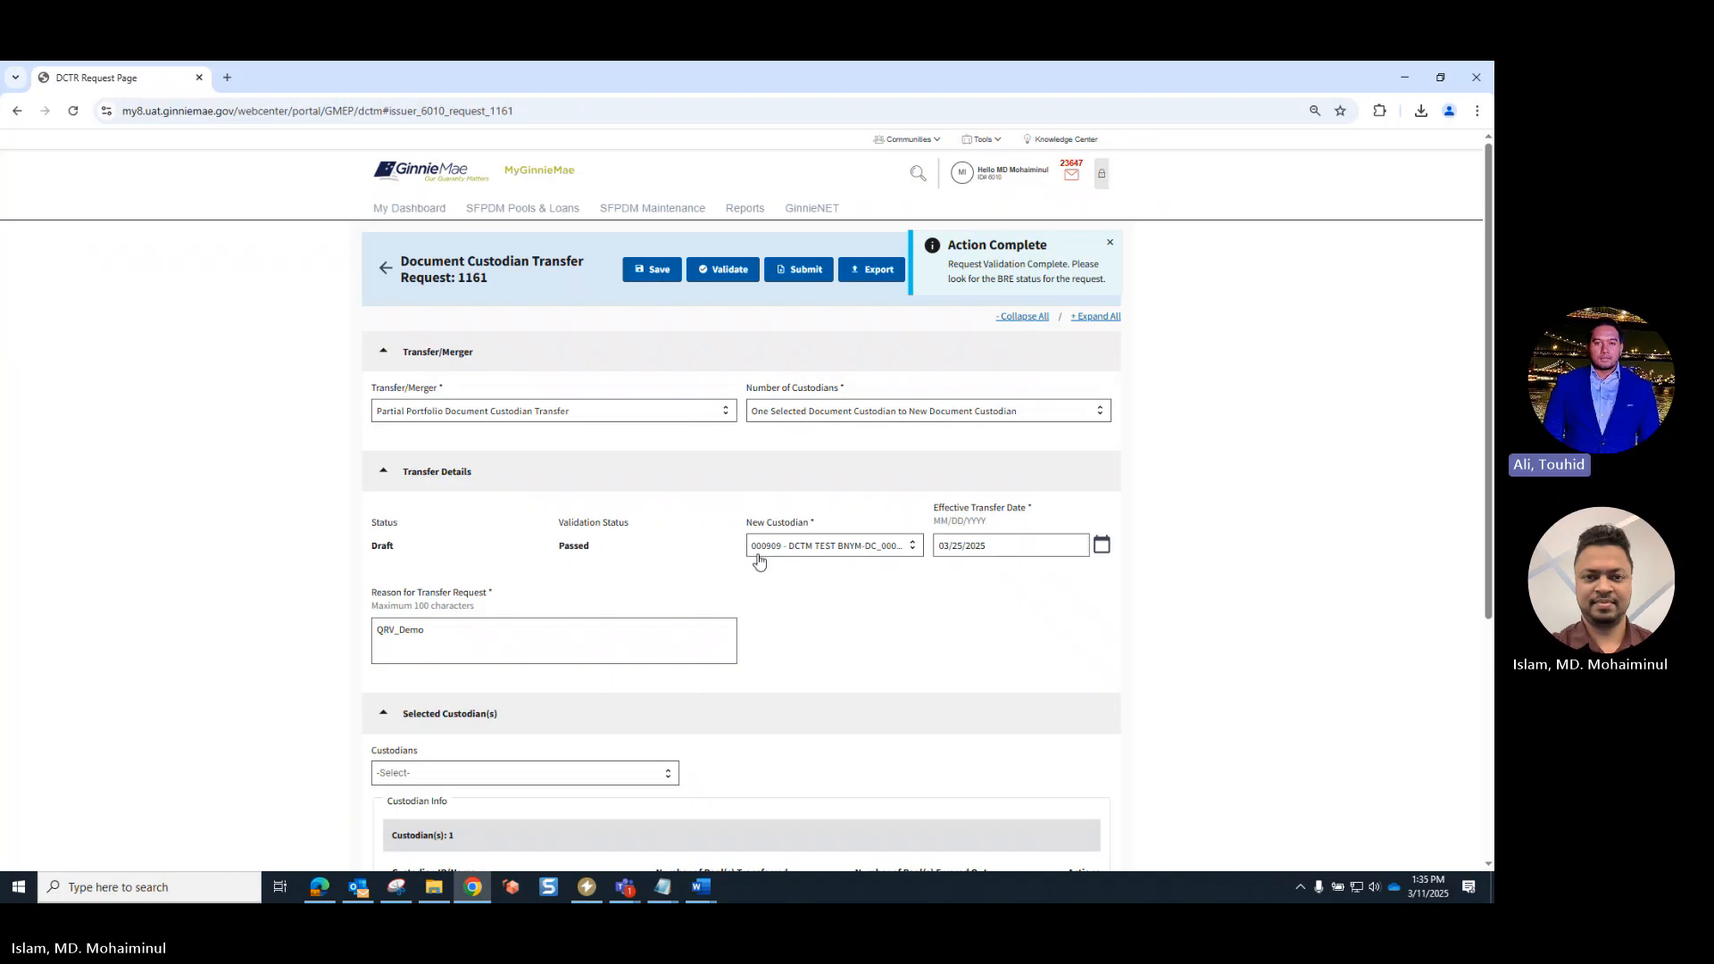
pyautogui.click(1112, 244)
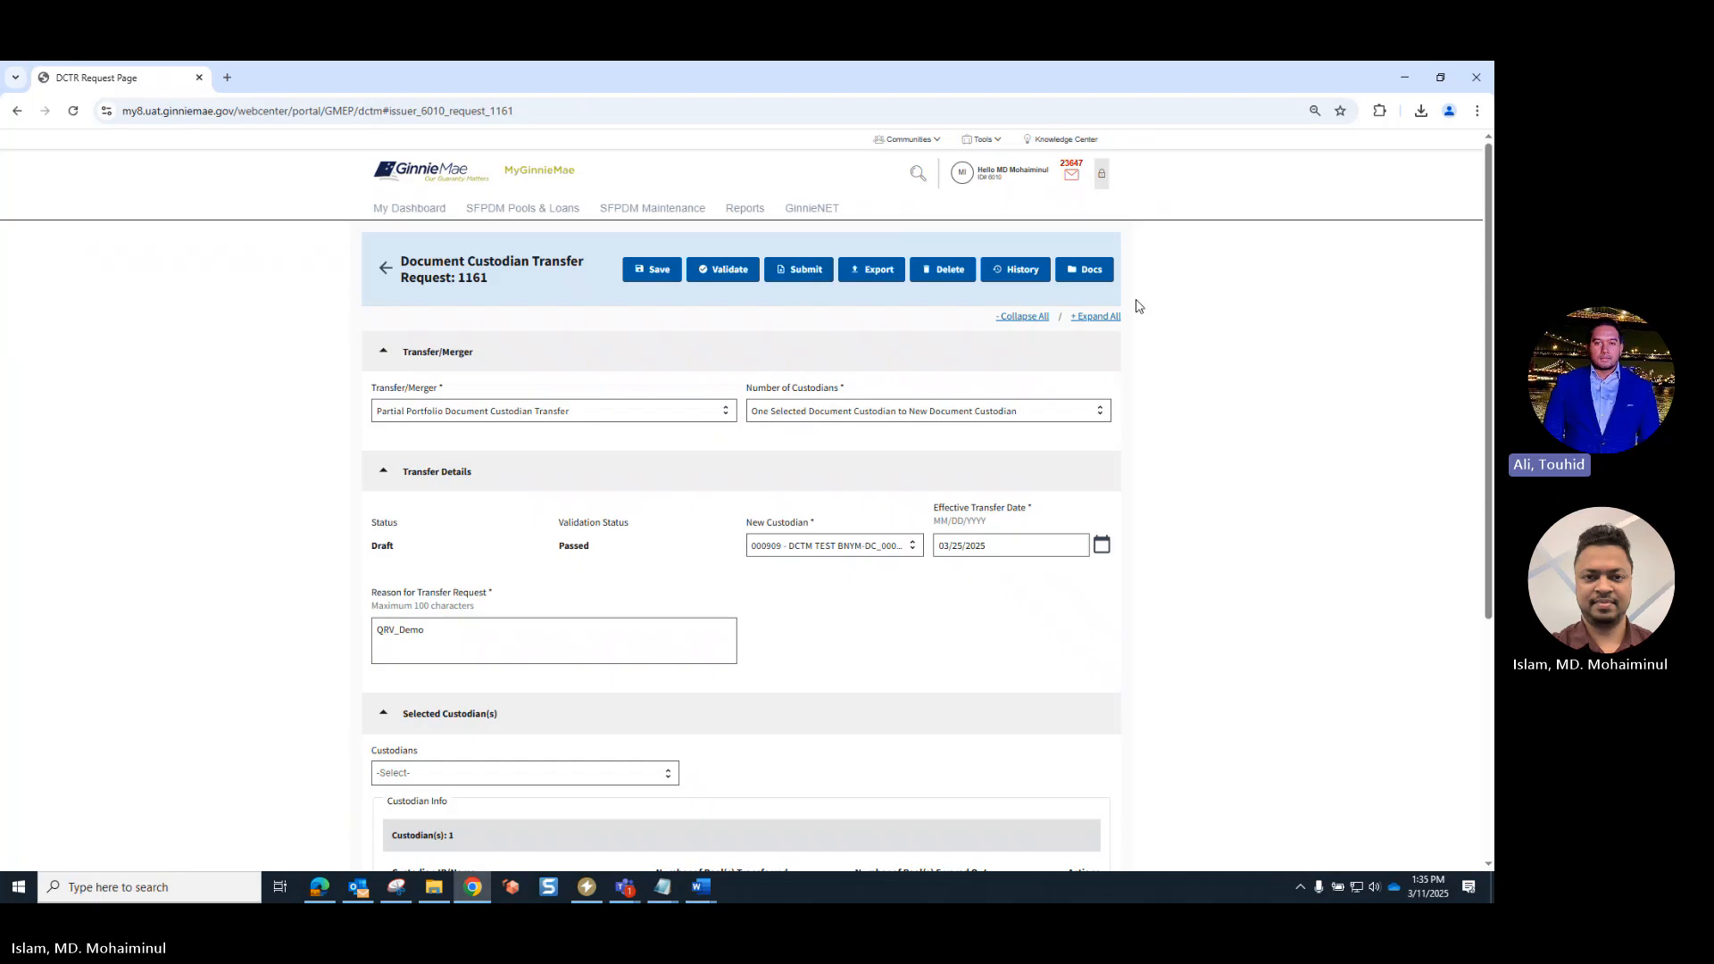
# - Check which documents are offered for the validated transfer request, and close the list without opening any
pyautogui.click(1099, 275)
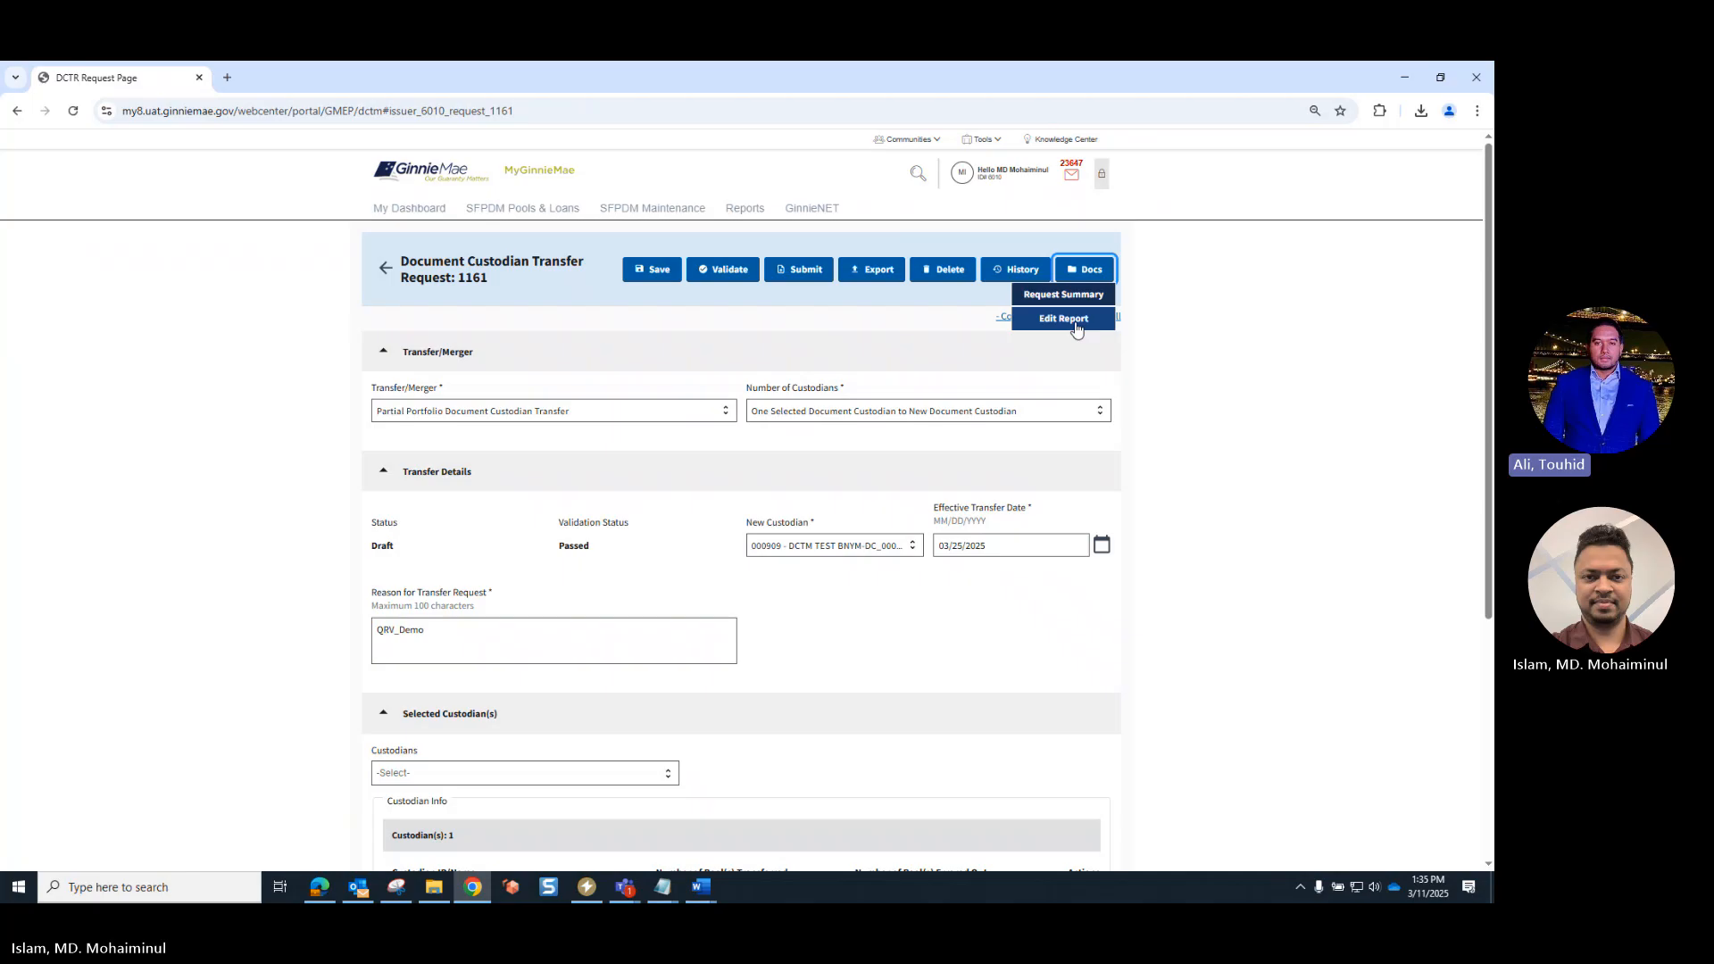
pyautogui.click(1083, 269)
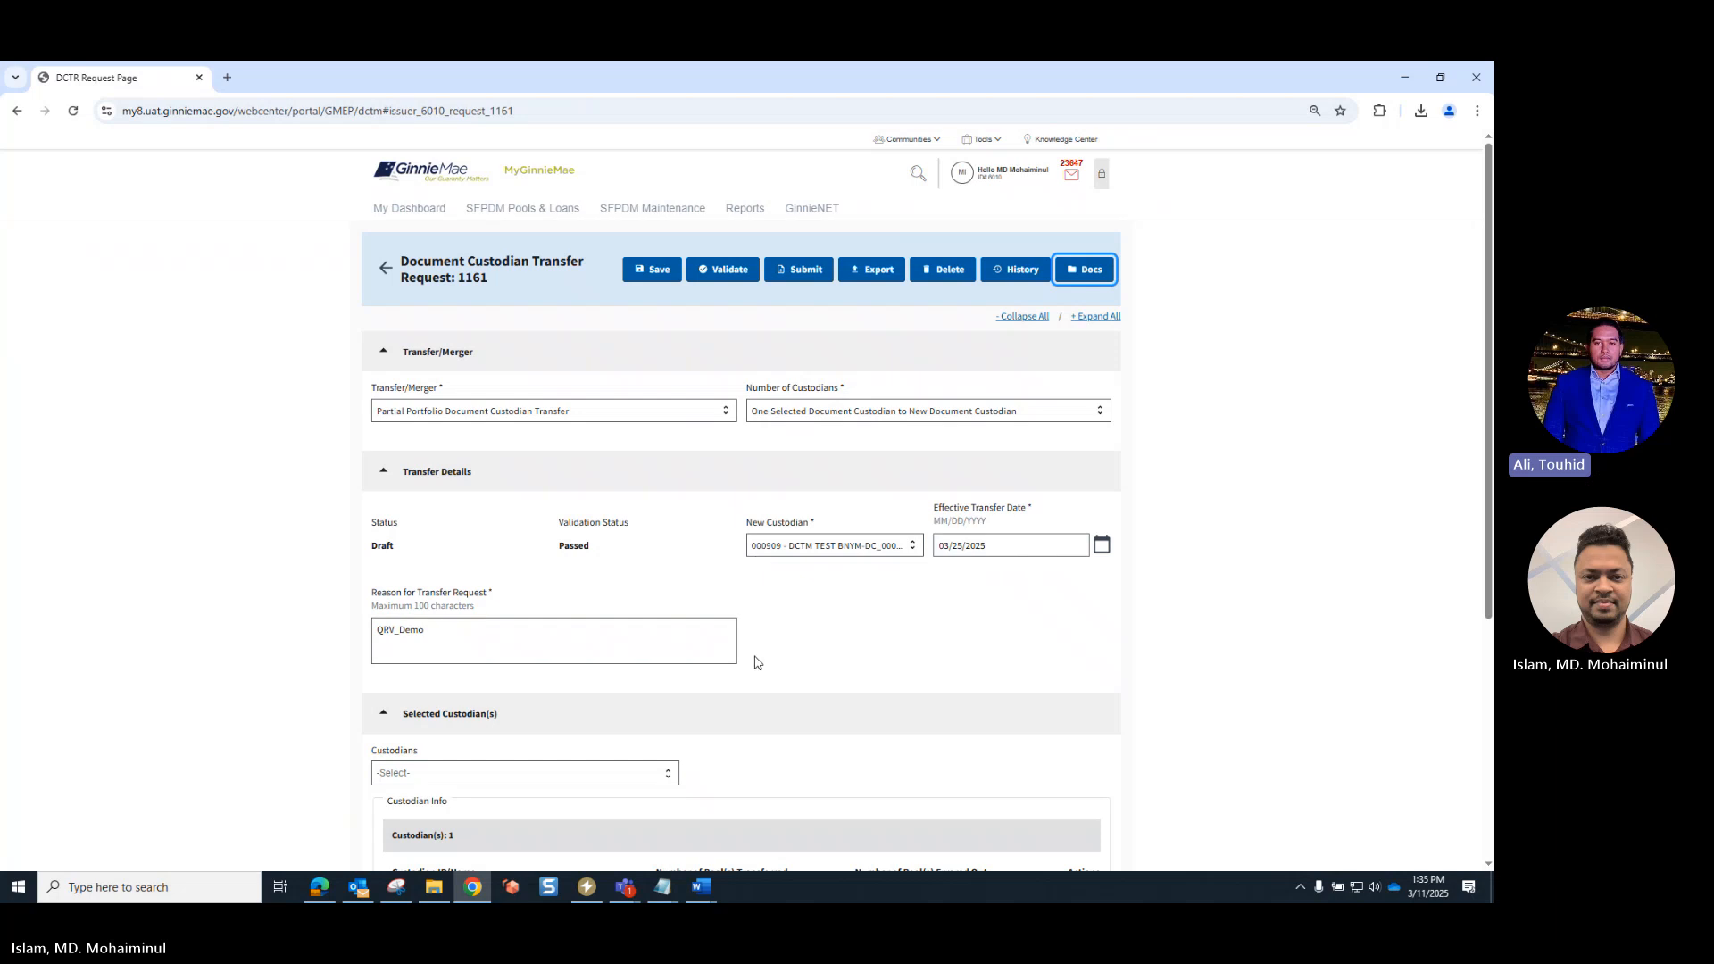
pyautogui.scroll(-2, 757, 669)
# - Start submitting the transfer request and acknowledge the summary of the Document Custodian Transfer/Merger Request
pyautogui.click(806, 270)
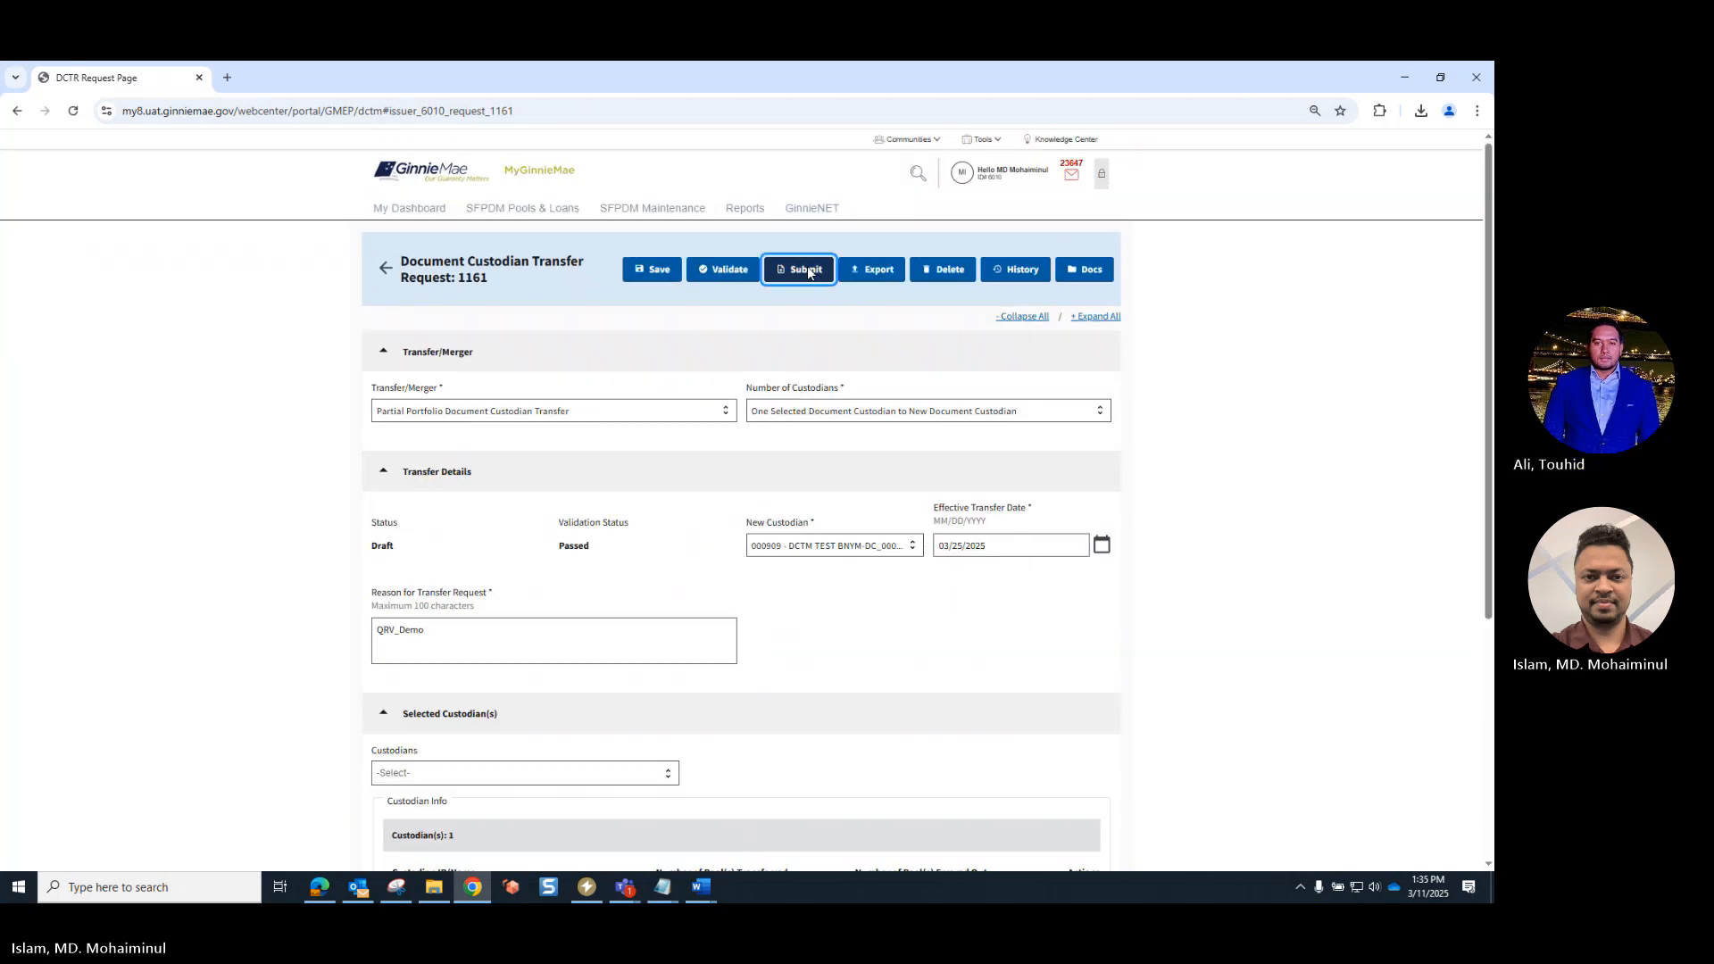
pyautogui.scroll(-5, 705, 493)
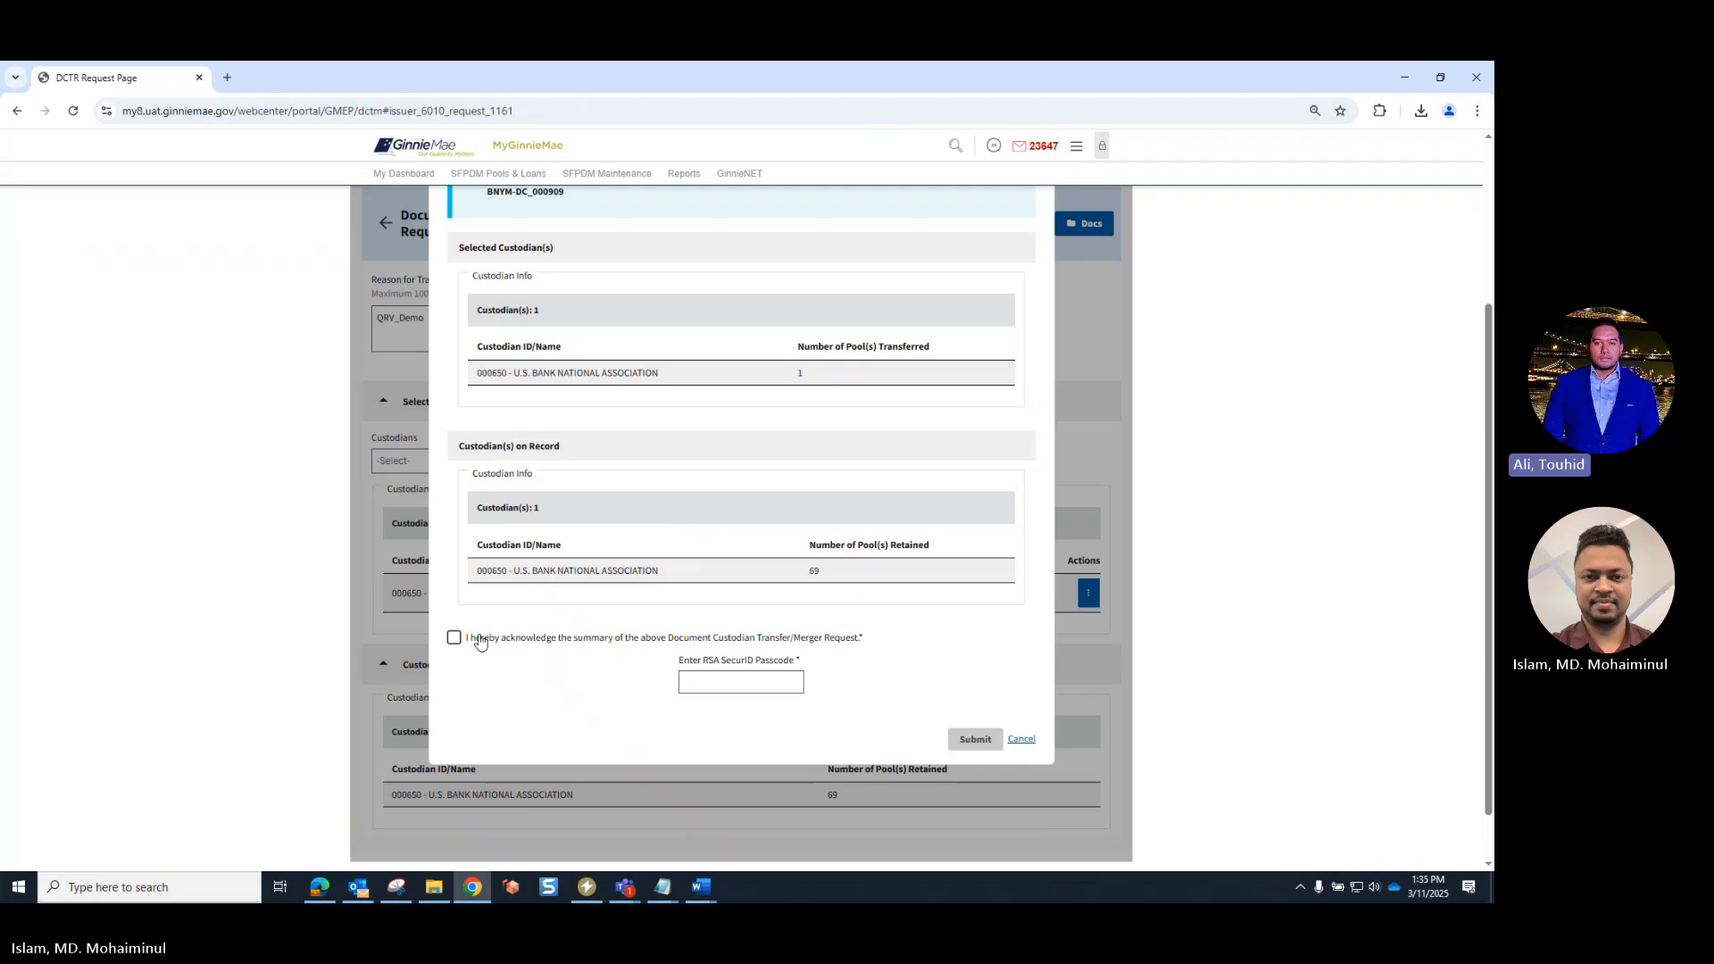
pyautogui.click(453, 638)
pyautogui.scroll(1, 583, 563)
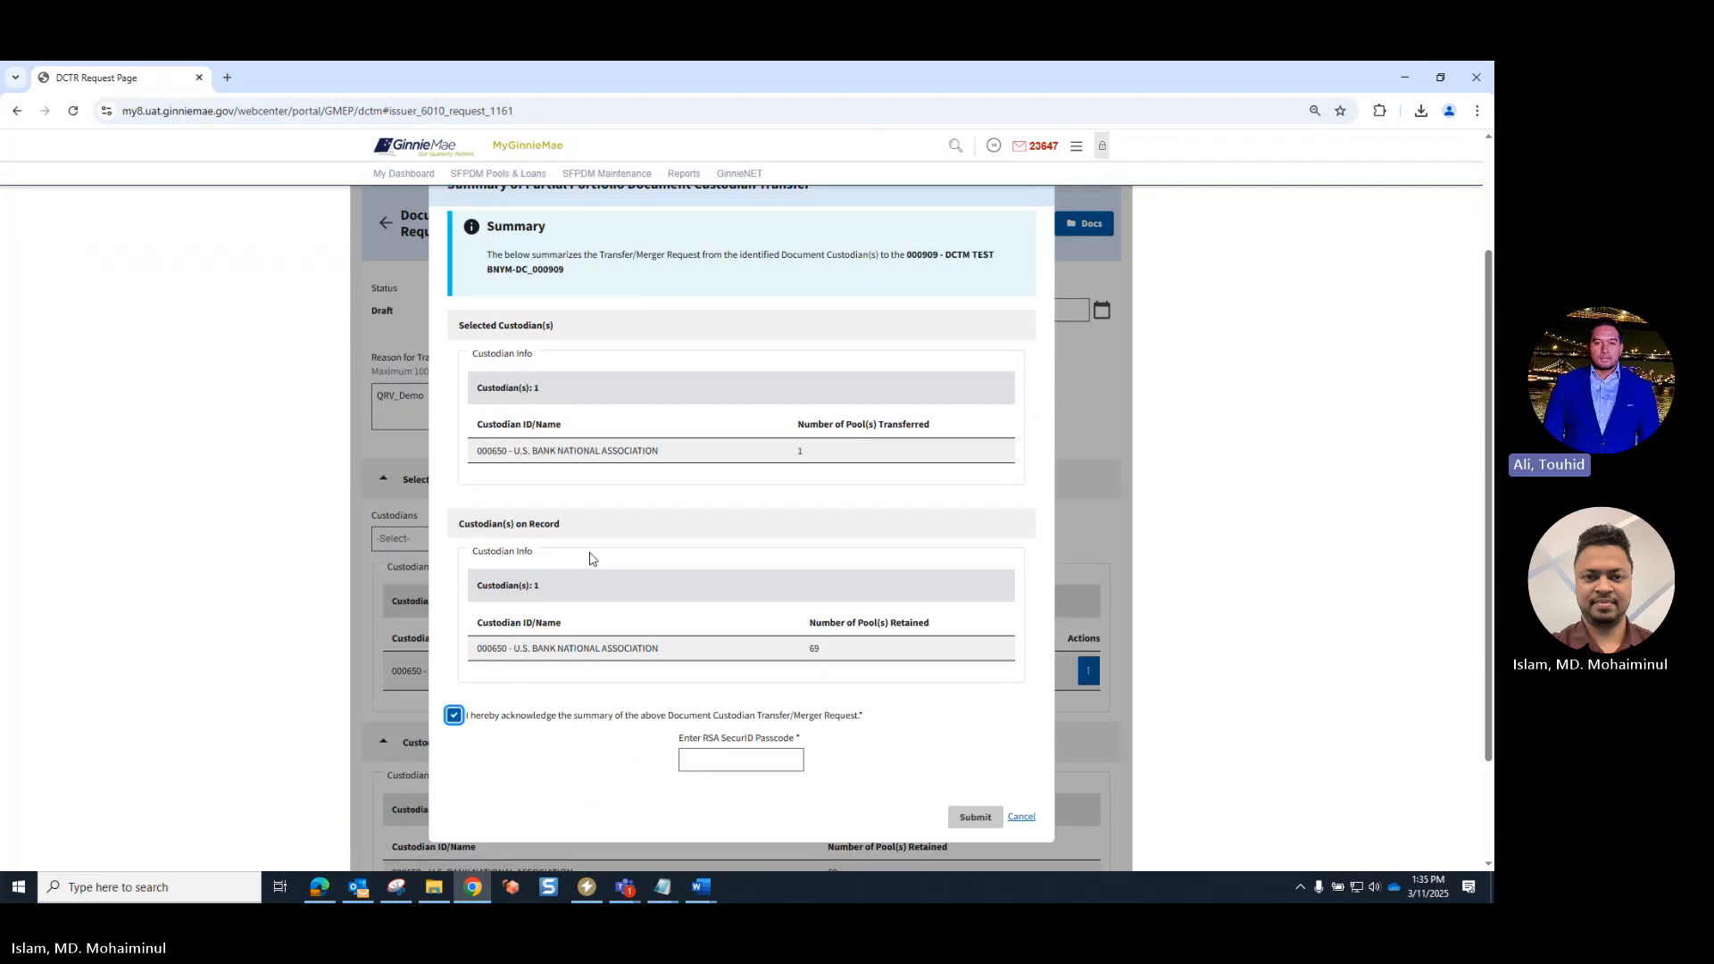
# - Enter the RSA SecurID passcode, submit the transfer request, and check its status in the transfer details
pyautogui.click(723, 759)
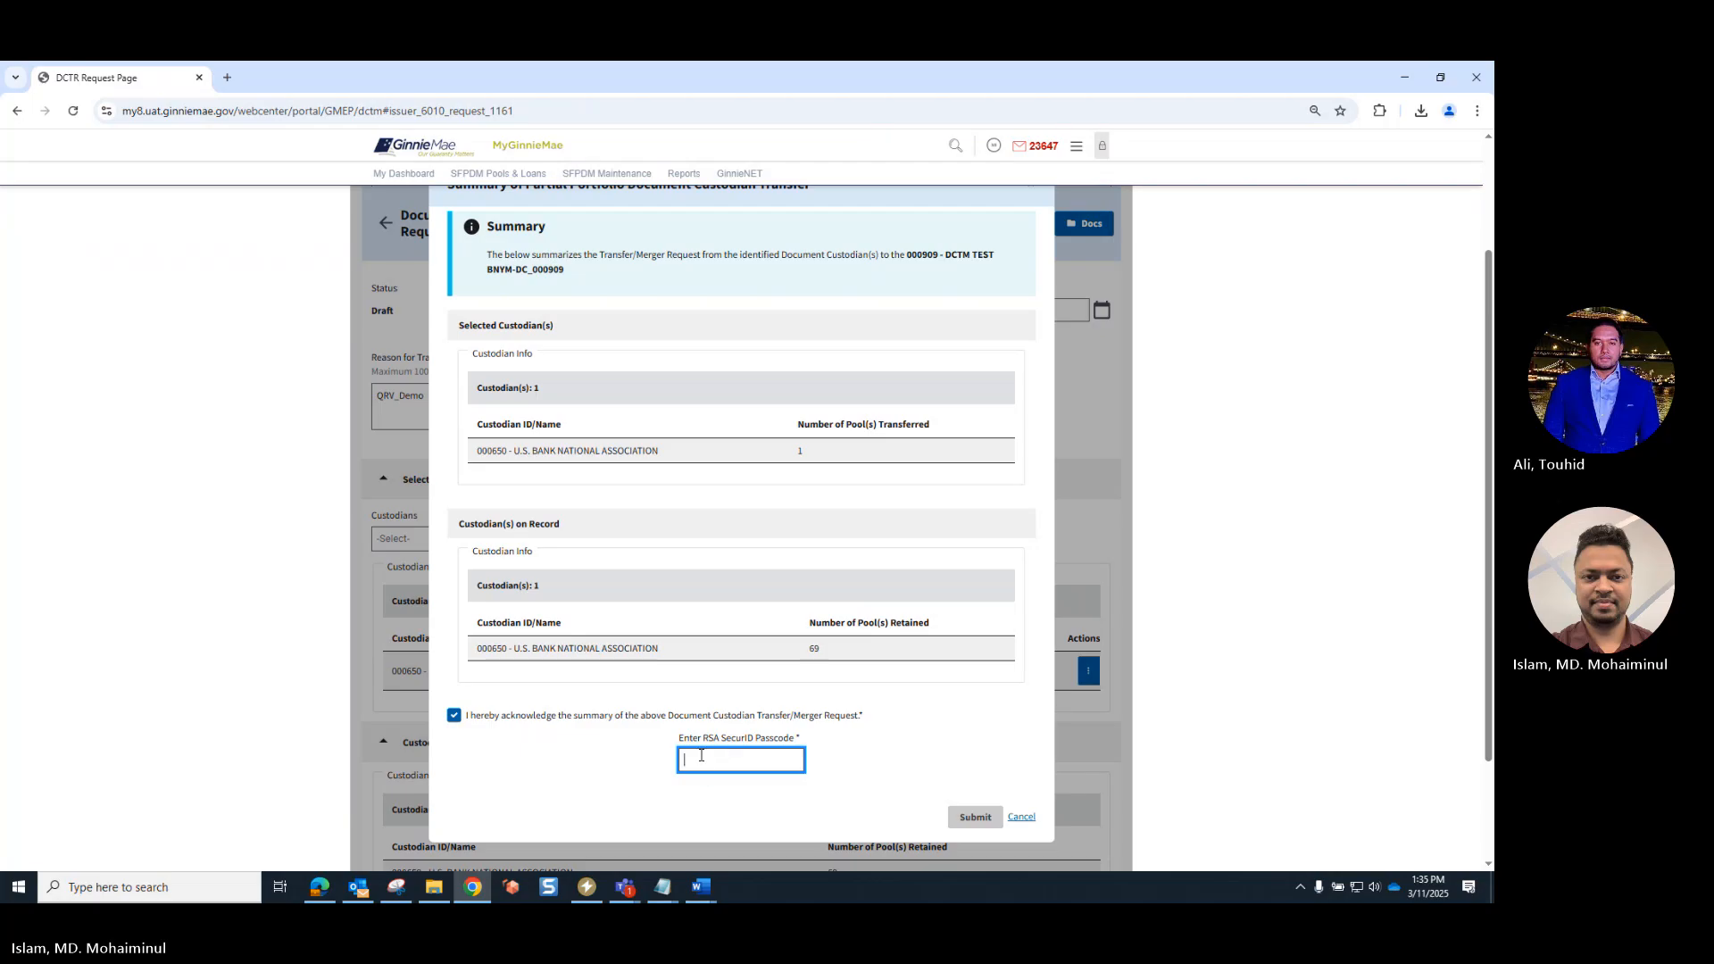
pyautogui.write('1')
pyautogui.click(975, 817)
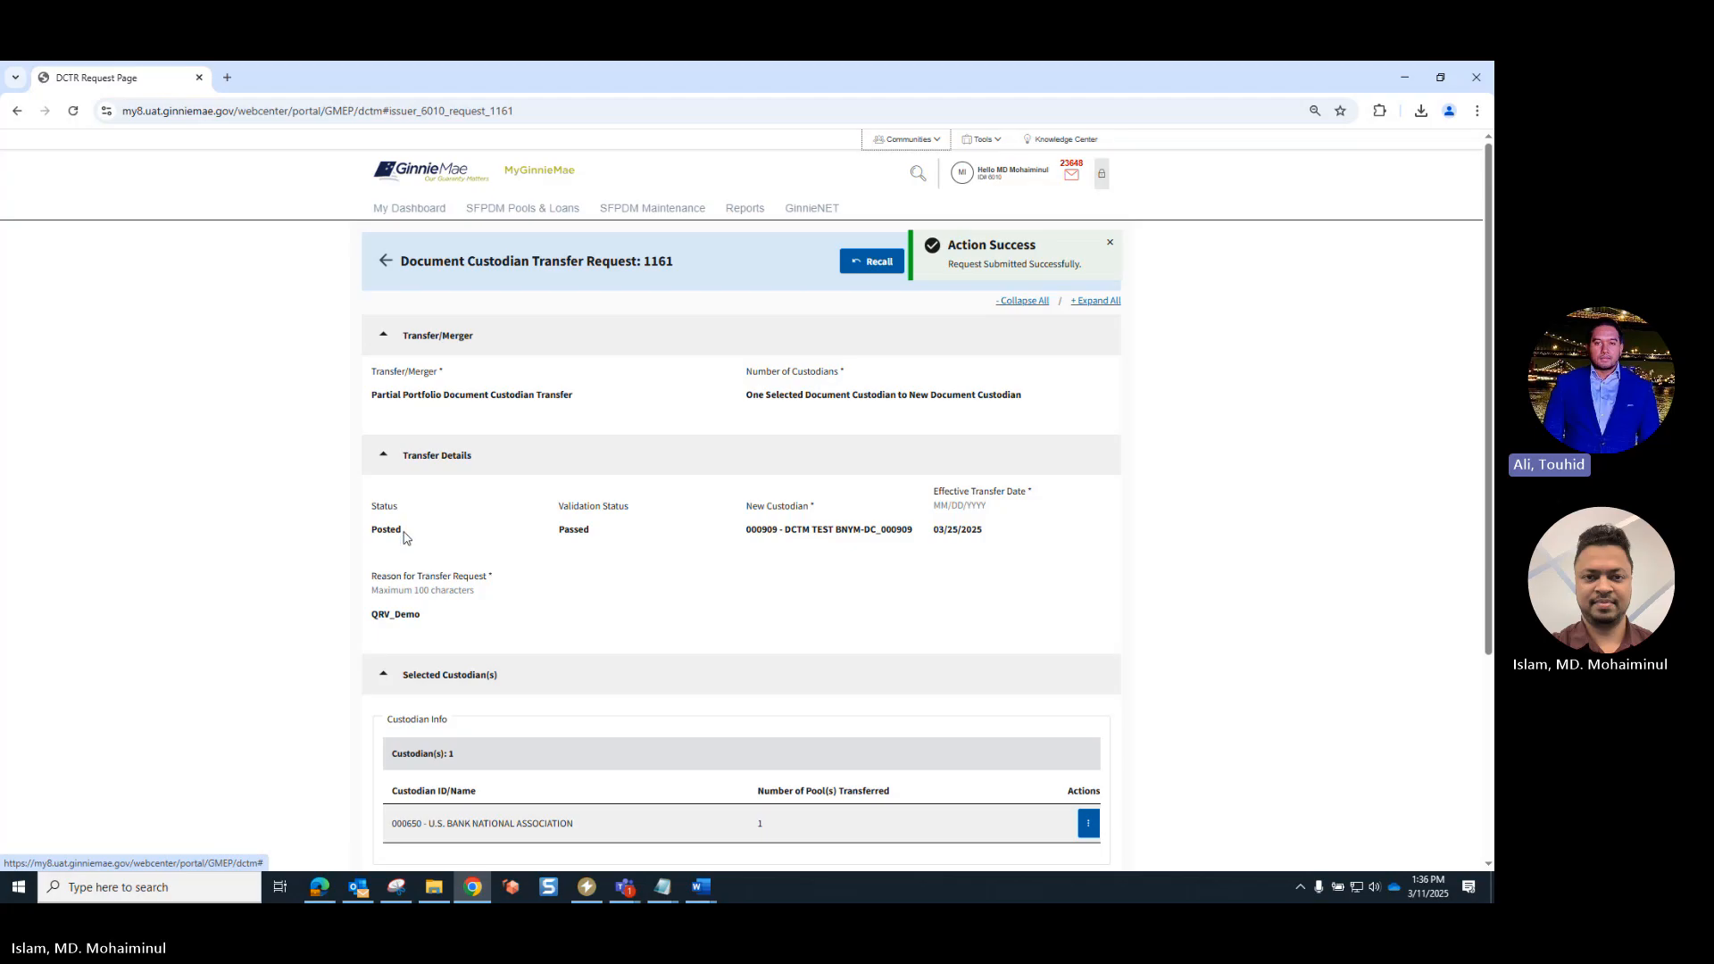
pyautogui.moveTo(403, 535); pyautogui.dragTo(371, 542)
pyautogui.click(459, 543)
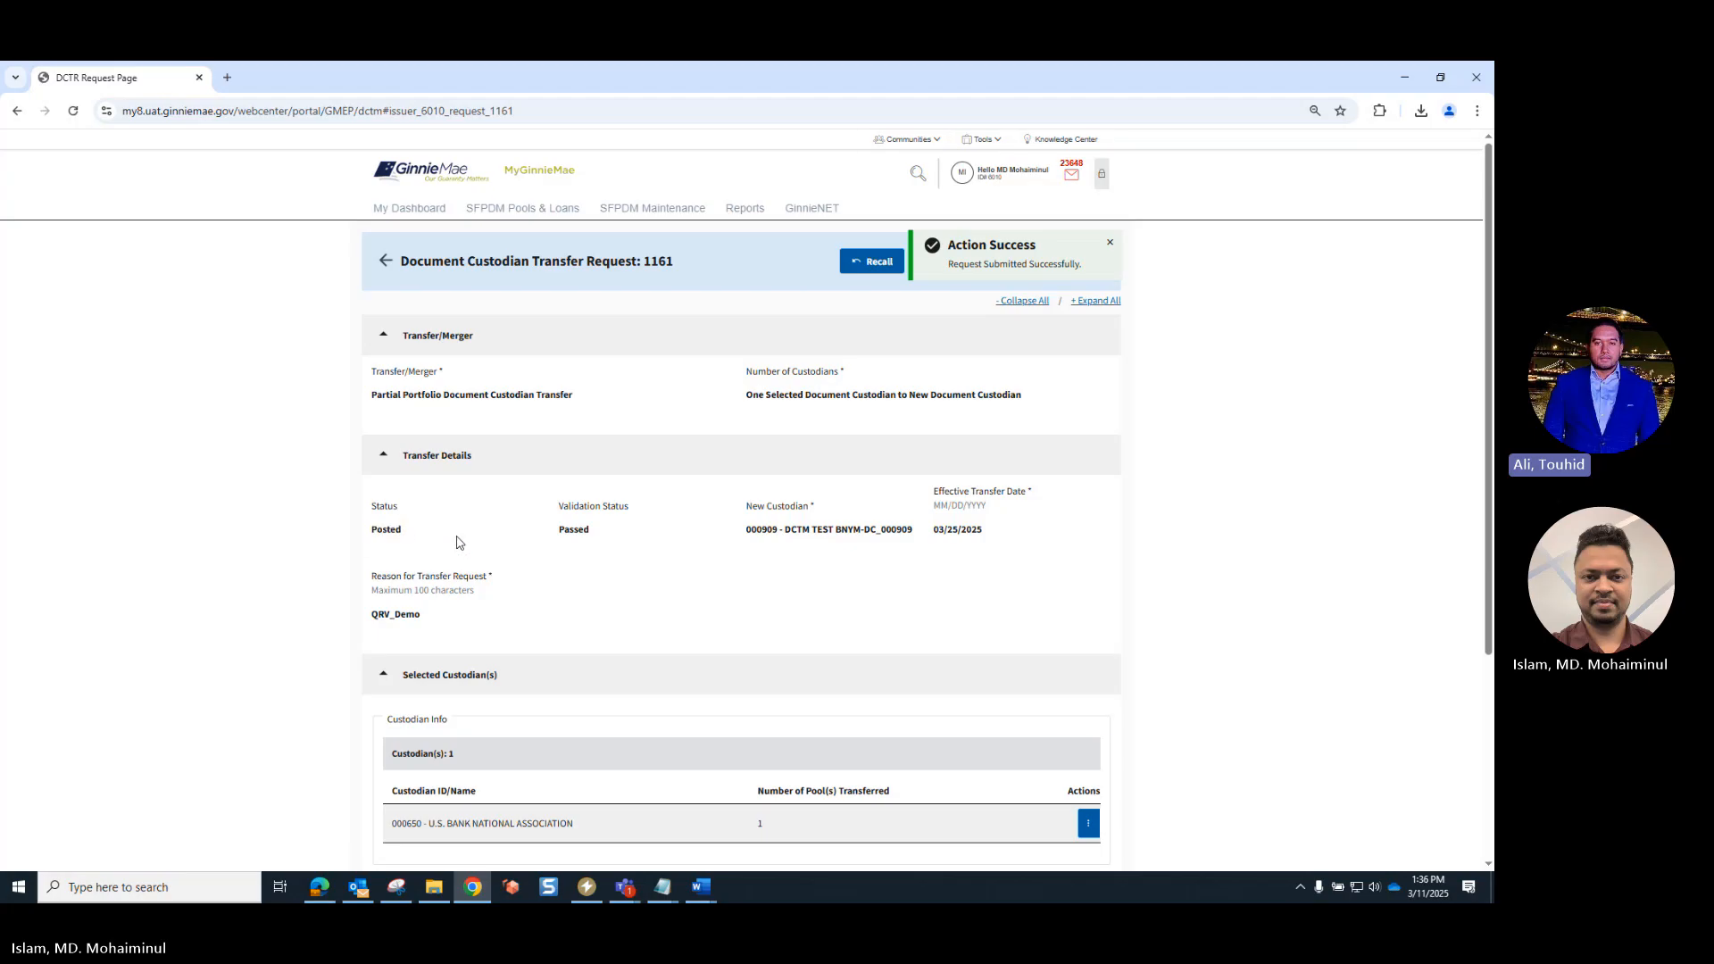